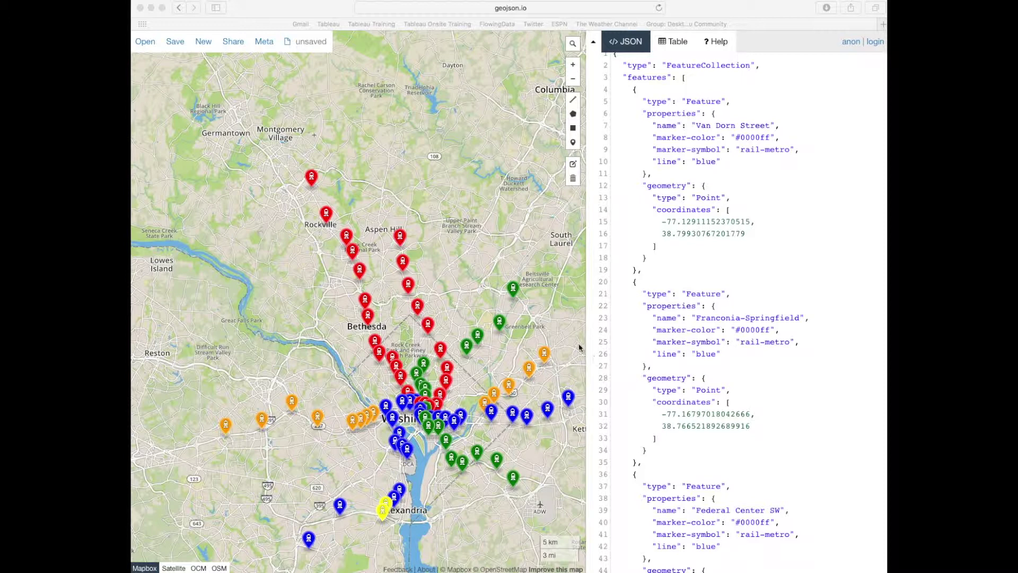
- Inspect the Greenbelt, Rockville and another red-line station's properties (#ff0000) on the geojson.io map
{"action": "left_click", "coordinate": [511, 288]}
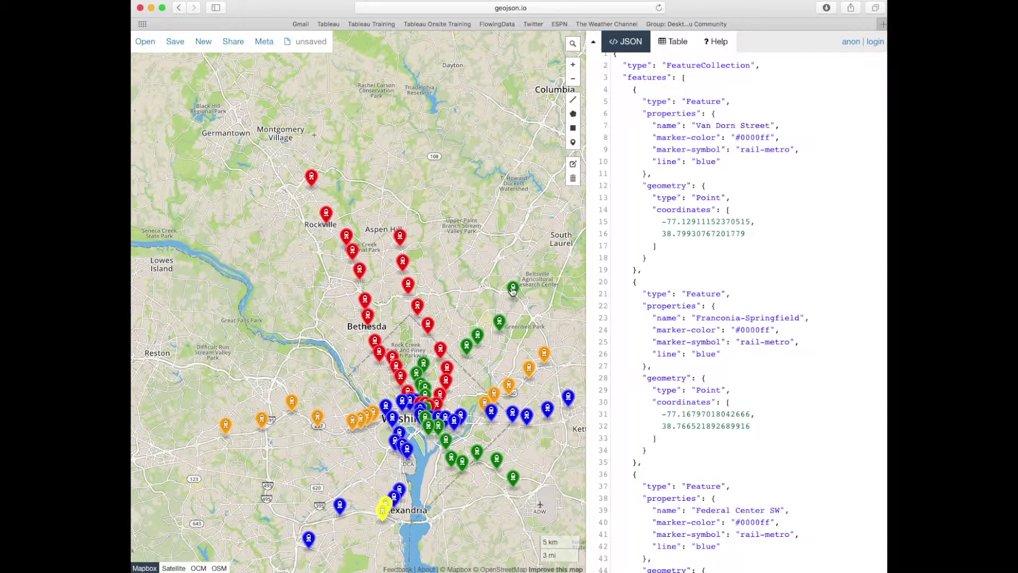
{"action": "left_click", "coordinate": [513, 290]}
{"action": "left_click", "coordinate": [327, 217]}
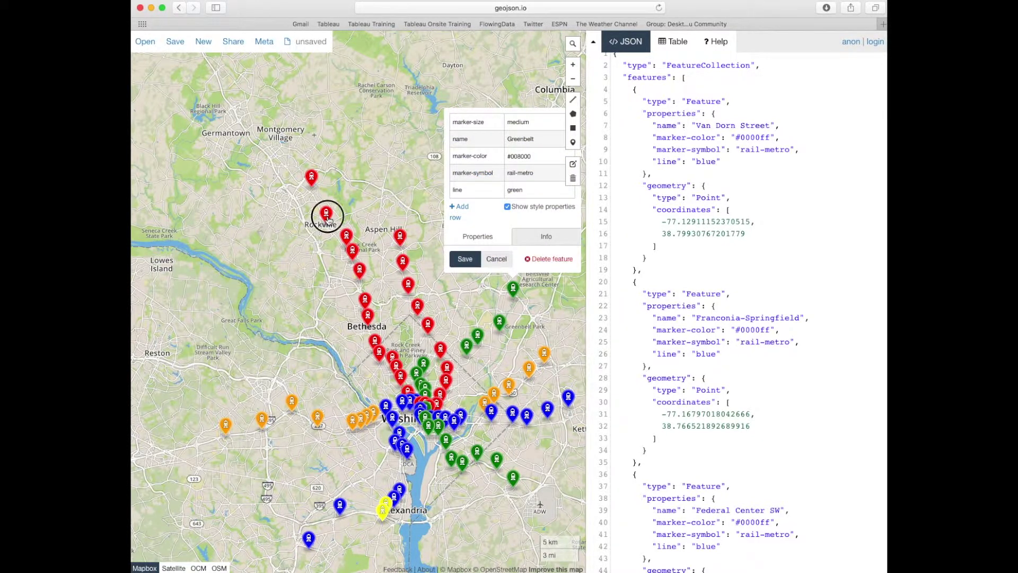
{"action": "left_click", "coordinate": [408, 308]}
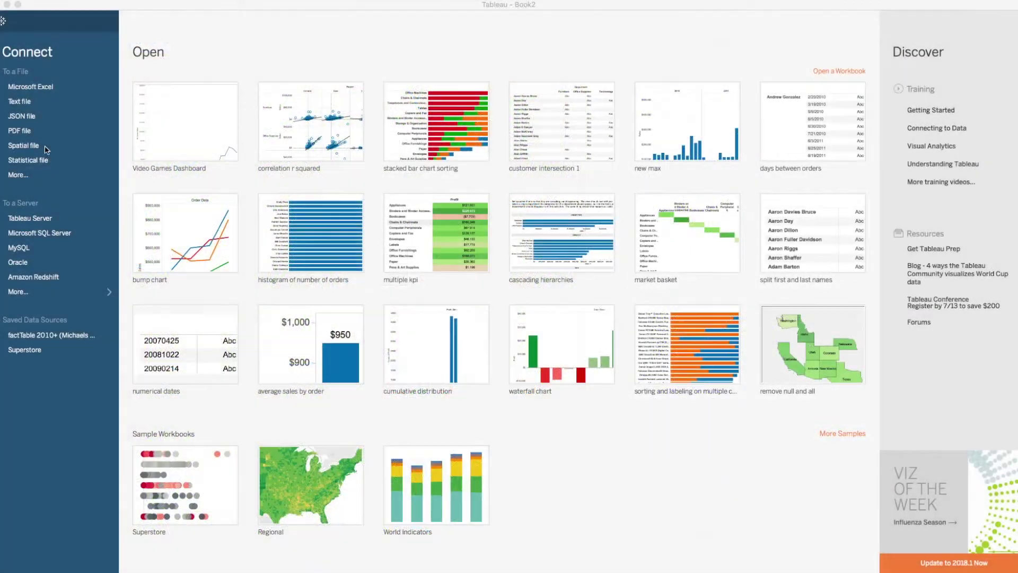
- Connect to dcmetromap.geojson as a spatial file data source
{"action": "left_click", "coordinate": [32, 146]}
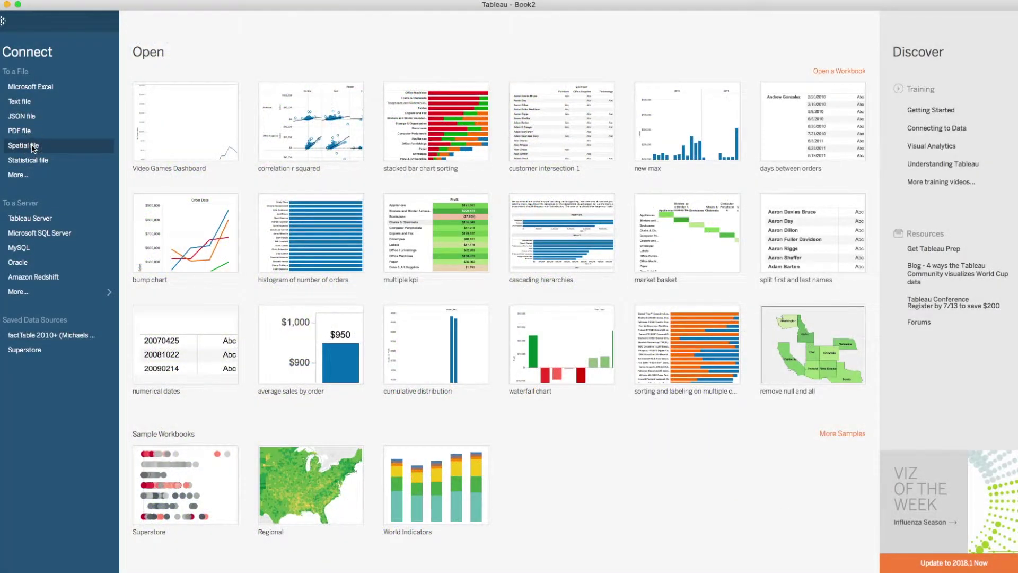
{"action": "left_click", "coordinate": [427, 157]}
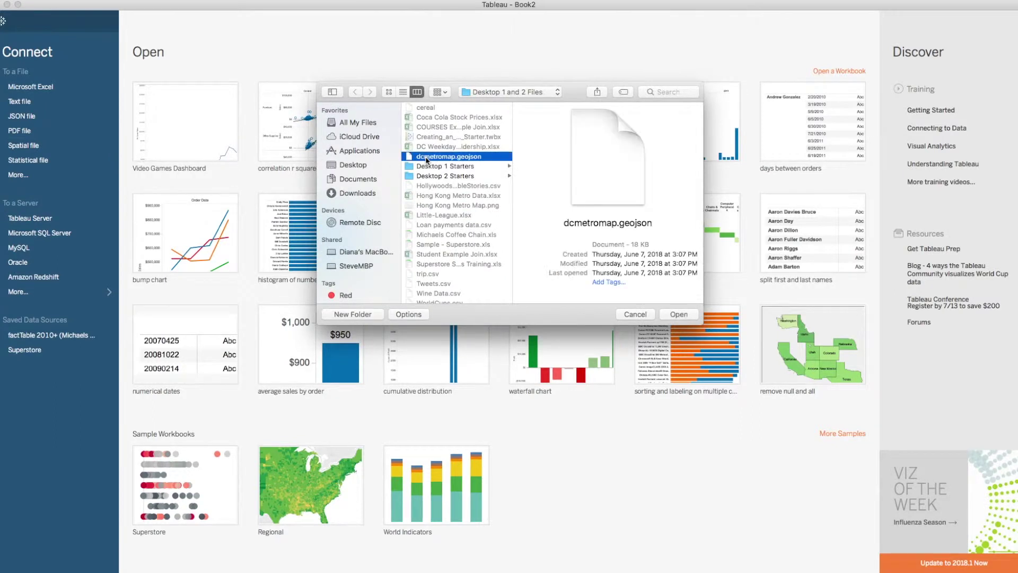
{"action": "left_click", "coordinate": [678, 314]}
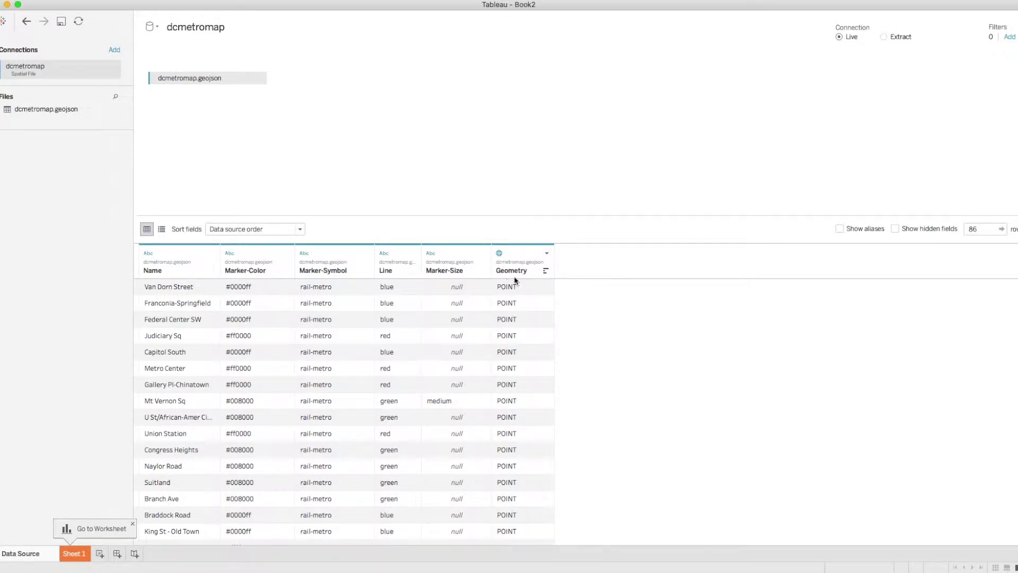
{"action": "left_click", "coordinate": [114, 51]}
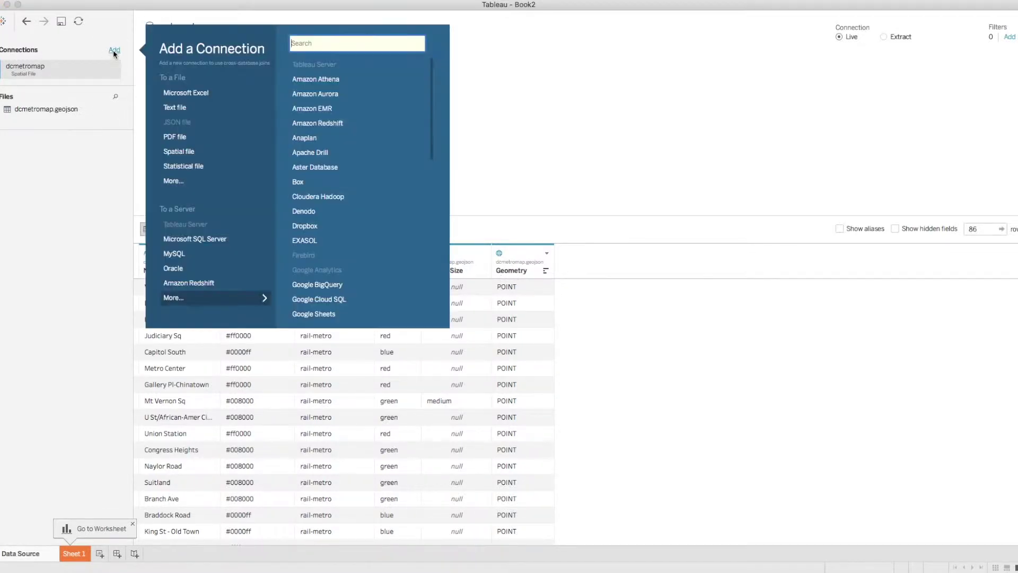
- Add DC Weekday Metro Ridership.xlsx as a second Microsoft Excel connection
{"action": "left_click", "coordinate": [185, 93]}
{"action": "left_click", "coordinate": [455, 148]}
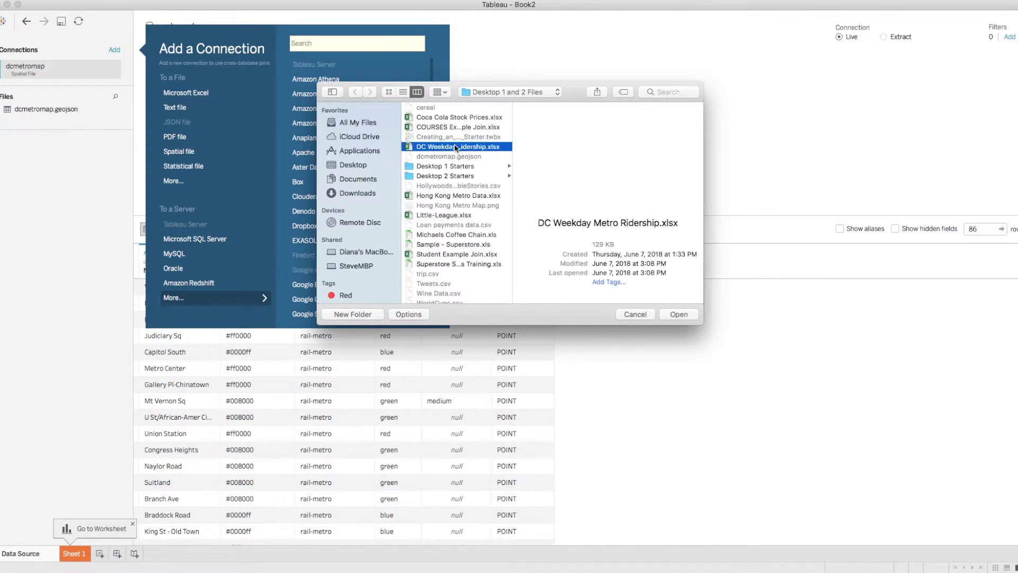
{"action": "left_click", "coordinate": [678, 314]}
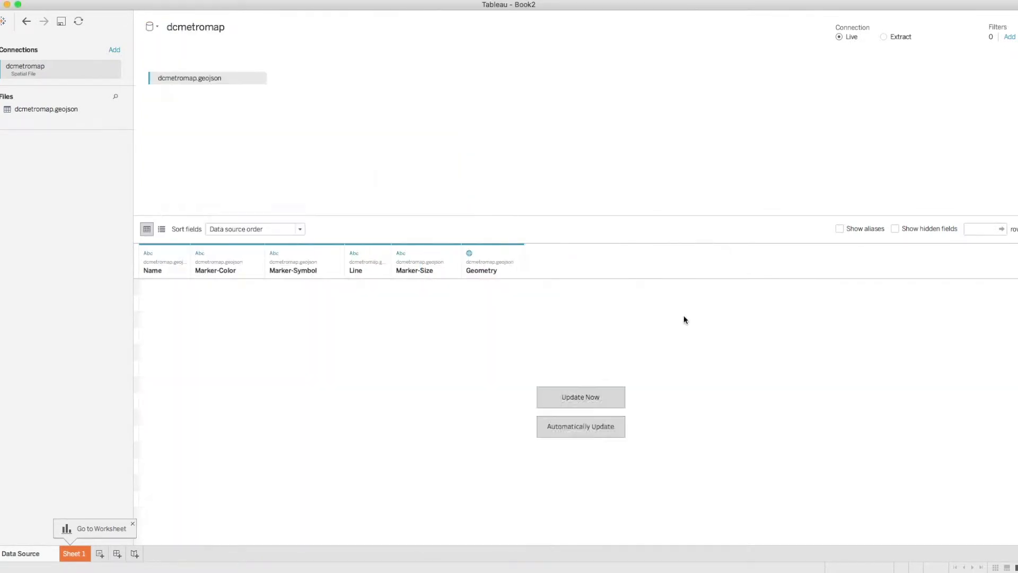
- Join the two sources on Name = Station Name, then go to Sheet 1
{"action": "left_click", "coordinate": [204, 198]}
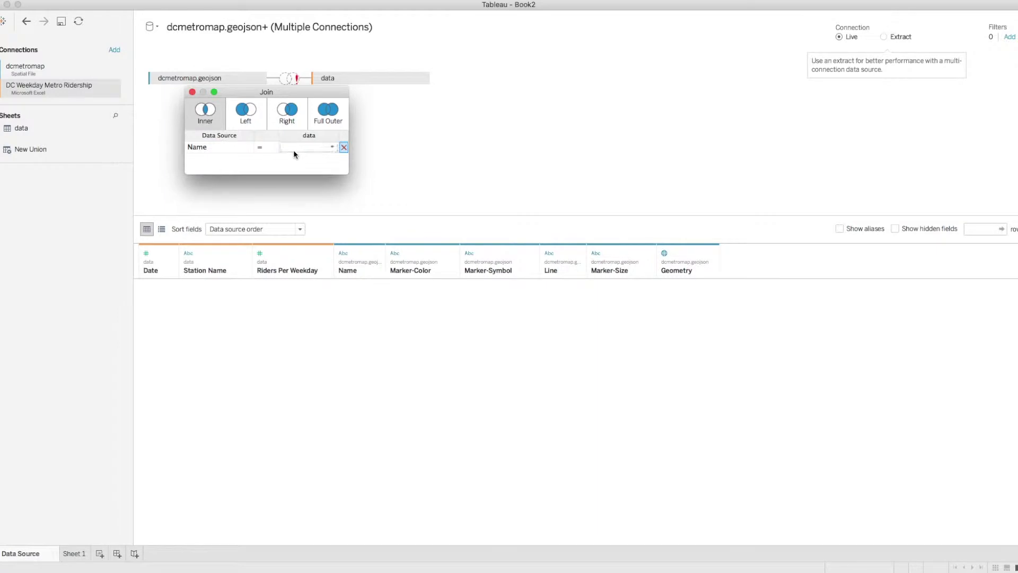
{"action": "left_click", "coordinate": [294, 148]}
{"action": "left_click", "coordinate": [302, 179]}
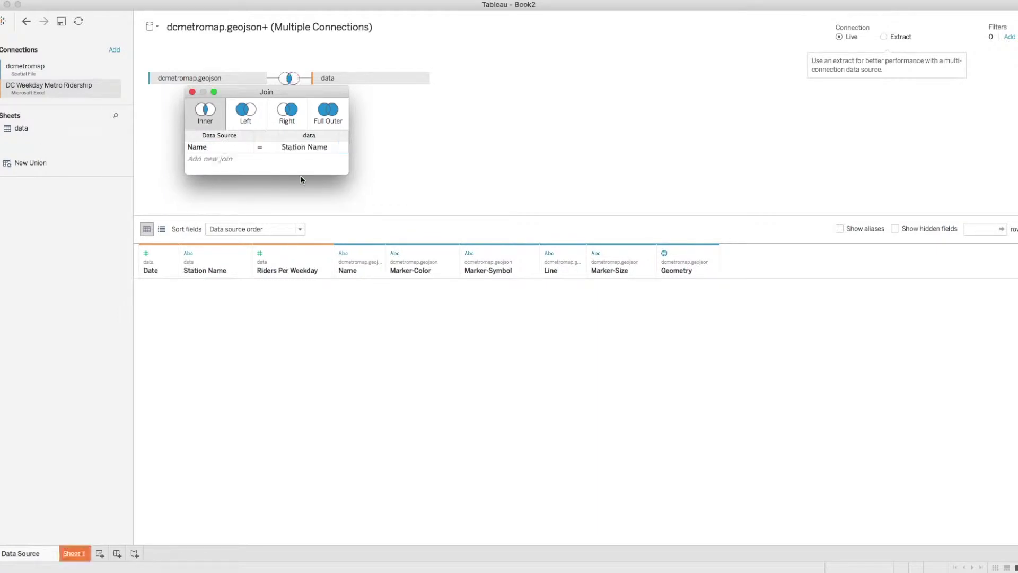
{"action": "left_click", "coordinate": [469, 190]}
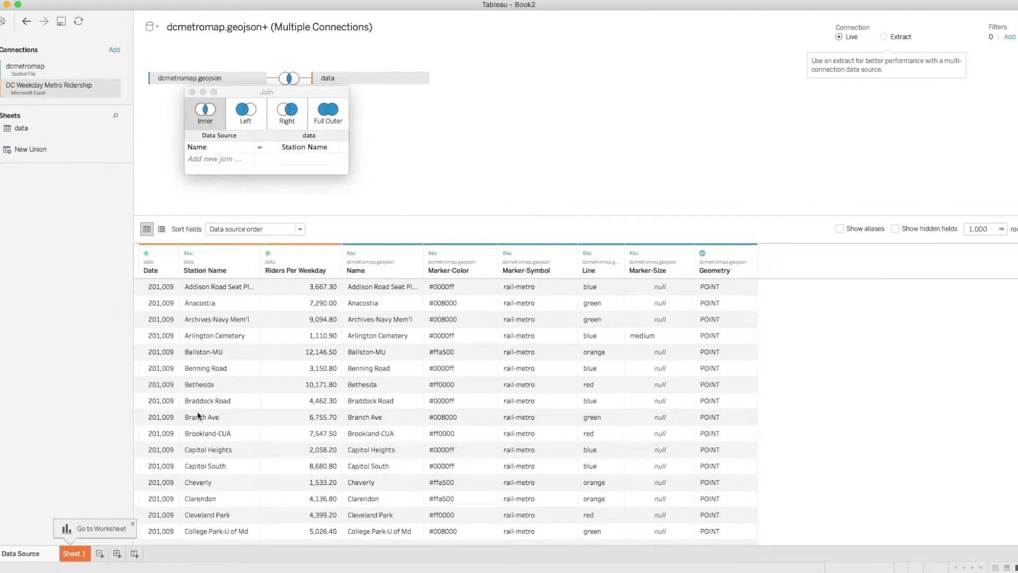
{"action": "left_click", "coordinate": [74, 553]}
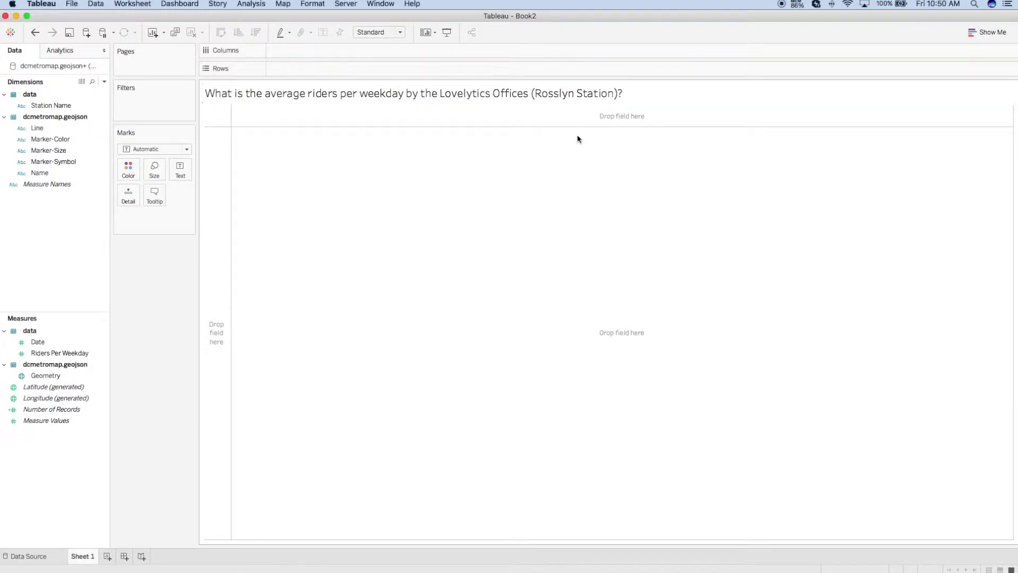
- Place the Geometry field on the view to map every station point
{"action": "left_click", "coordinate": [43, 378]}
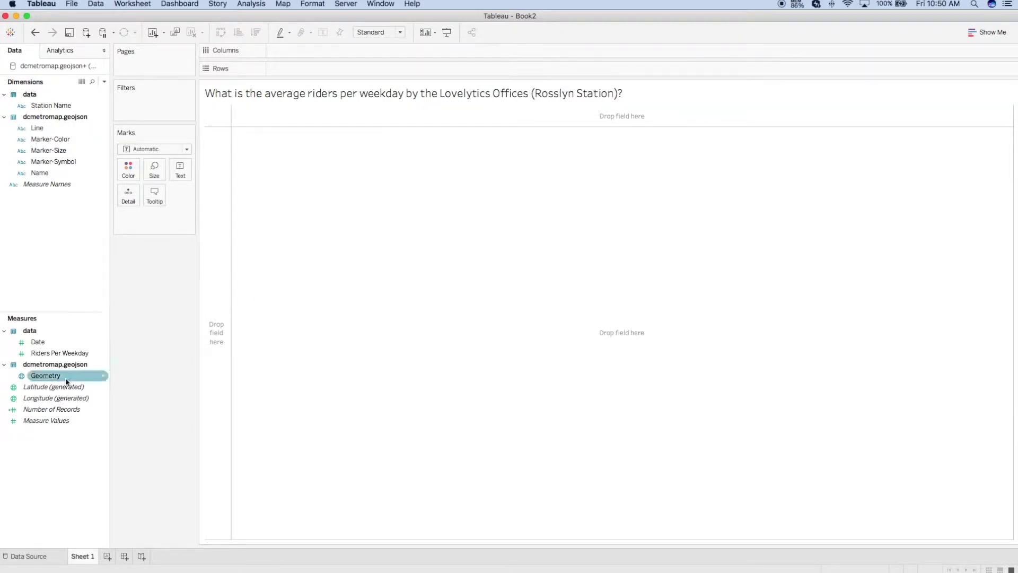
{"action": "left_click_drag", "start_coordinate": [42, 378], "coordinate": [448, 273]}
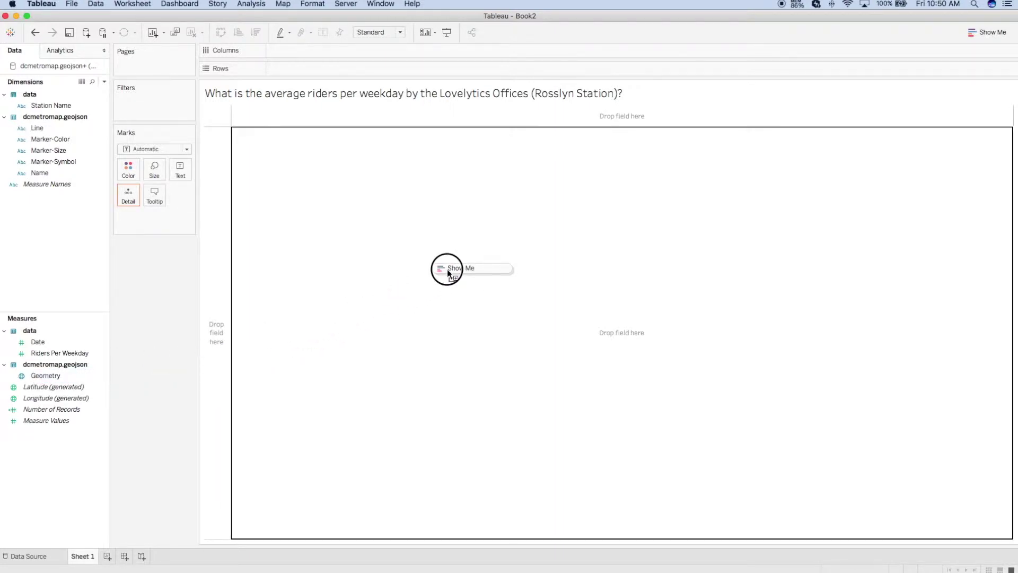
{"action": "left_click_drag", "start_coordinate": [448, 273], "coordinate": [447, 272]}
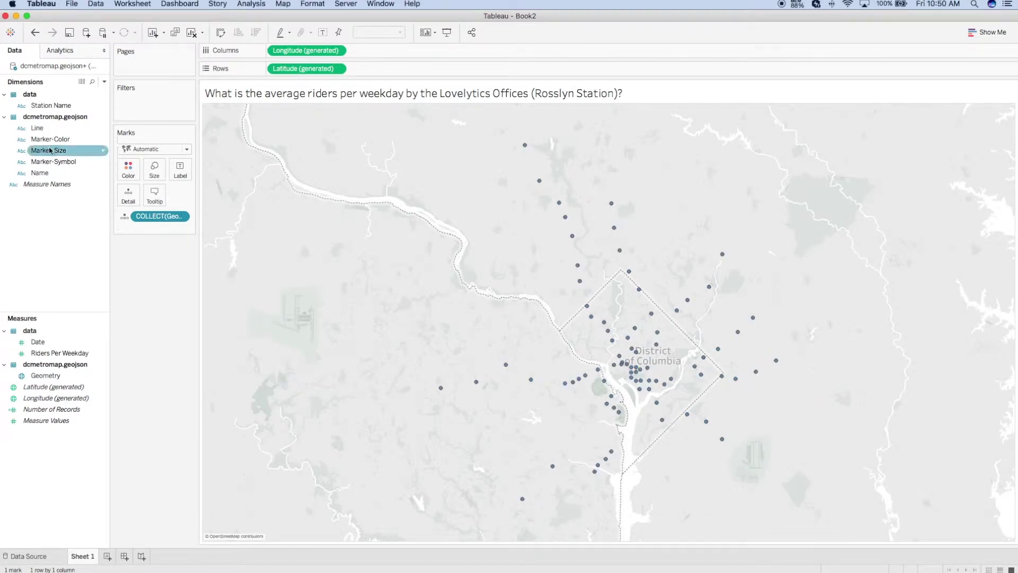
- Put Line on Color and Name on Detail, and set the mark type to Circle
{"action": "left_click_drag", "start_coordinate": [40, 131], "coordinate": [132, 174]}
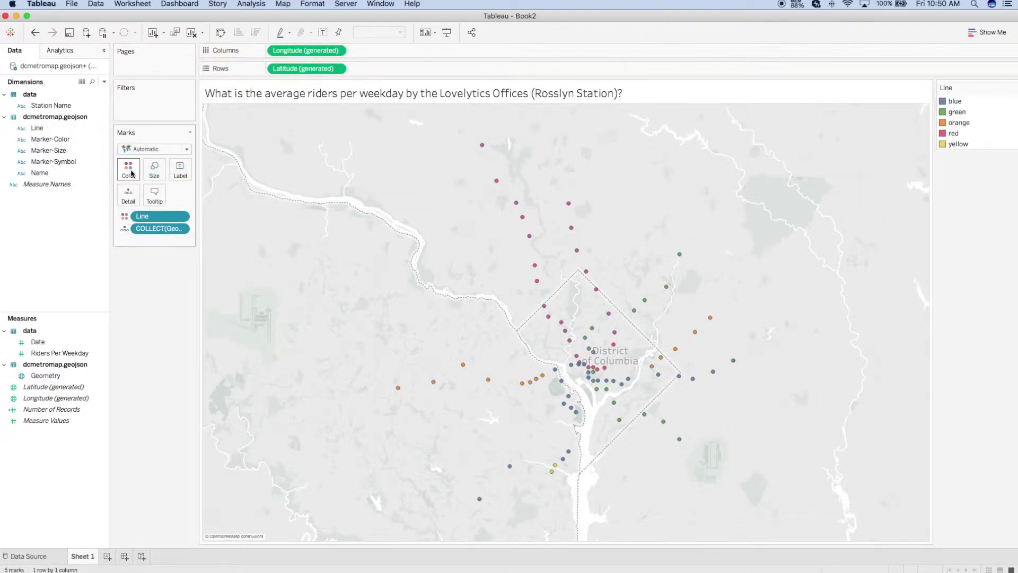
{"action": "left_click_drag", "start_coordinate": [35, 173], "coordinate": [126, 194]}
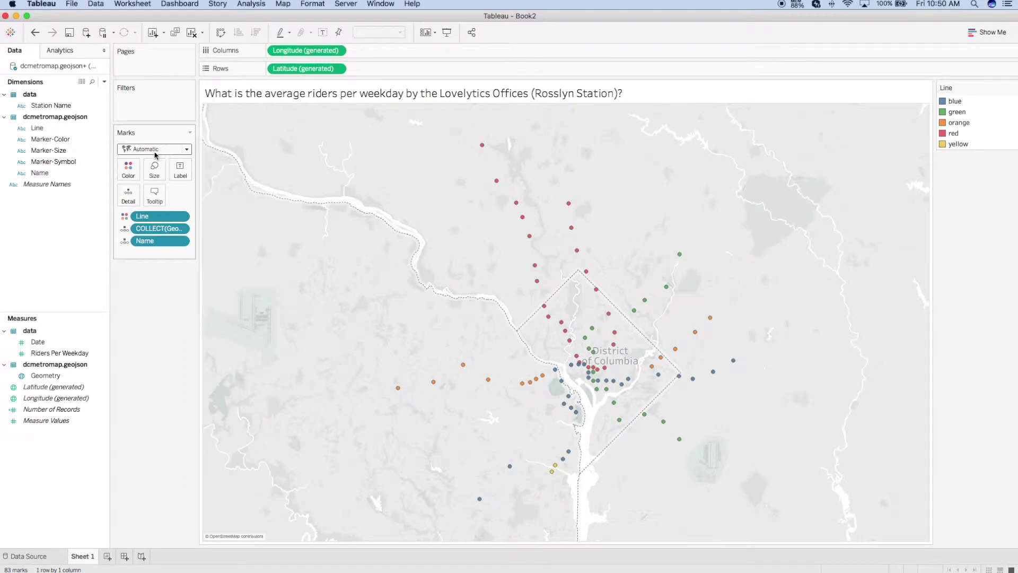
{"action": "left_click", "coordinate": [187, 150]}
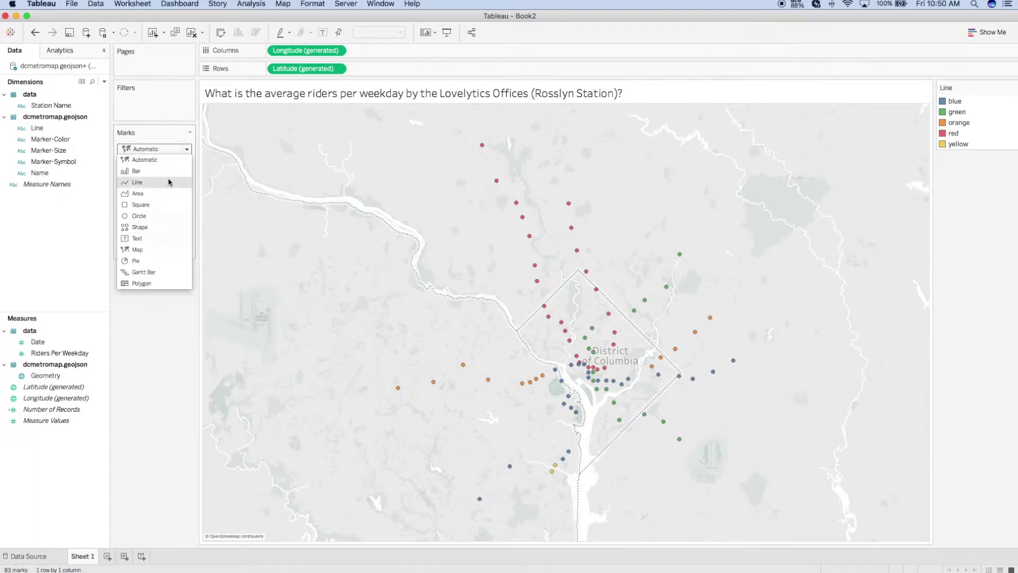
{"action": "left_click", "coordinate": [160, 216]}
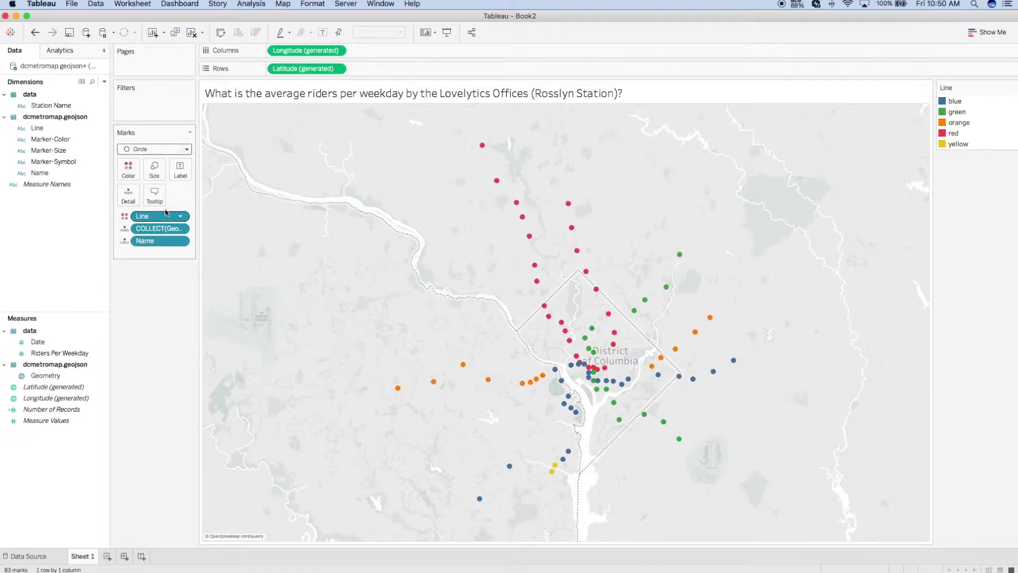
{"action": "left_click", "coordinate": [53, 354]}
- Size the station circles by AVG(Riders Per Weekday) instead of the sum
{"action": "left_click_drag", "start_coordinate": [53, 354], "coordinate": [154, 170]}
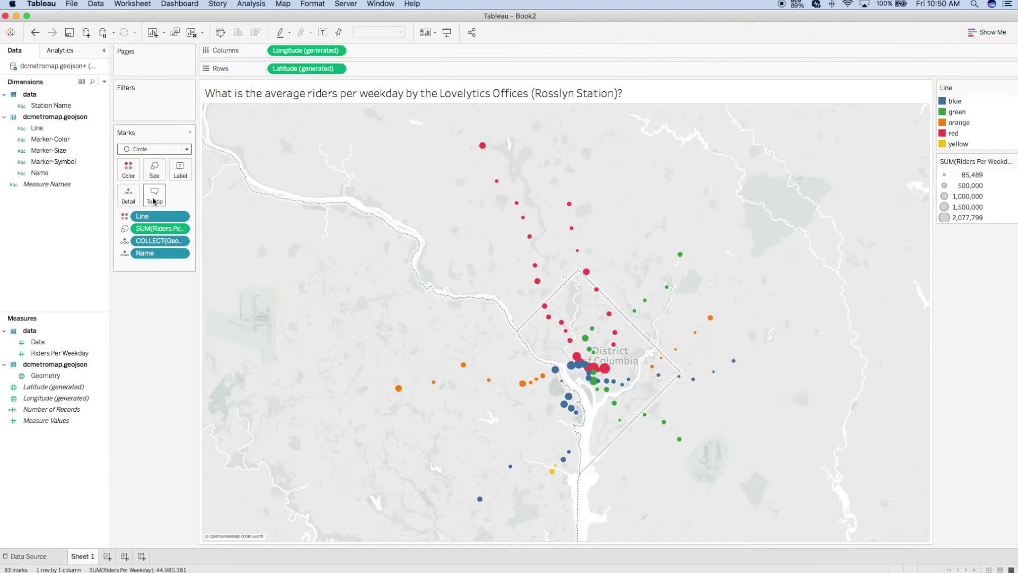
{"action": "right_click", "coordinate": [154, 229]}
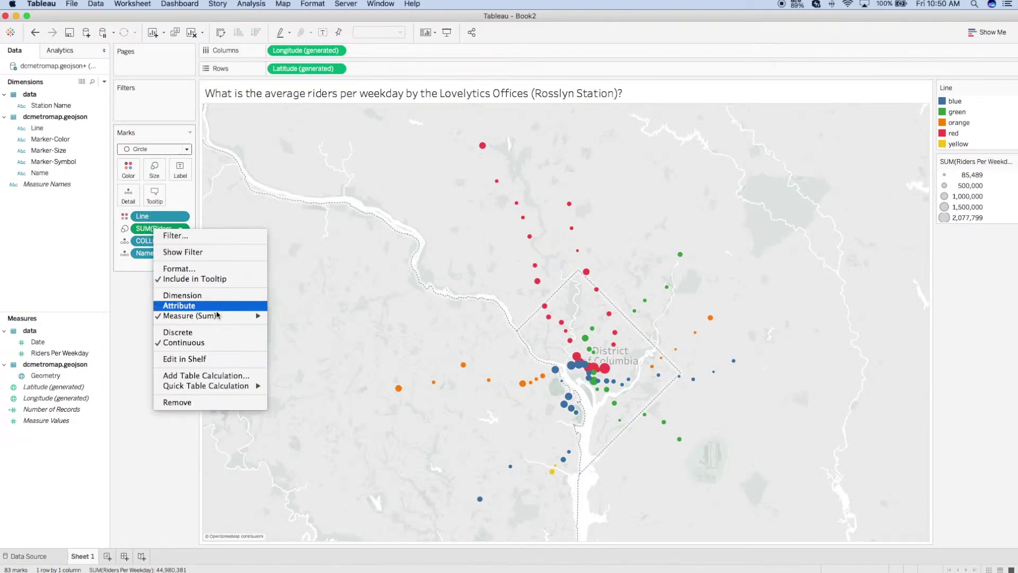
{"action": "mouse_move", "coordinate": [217, 315]}
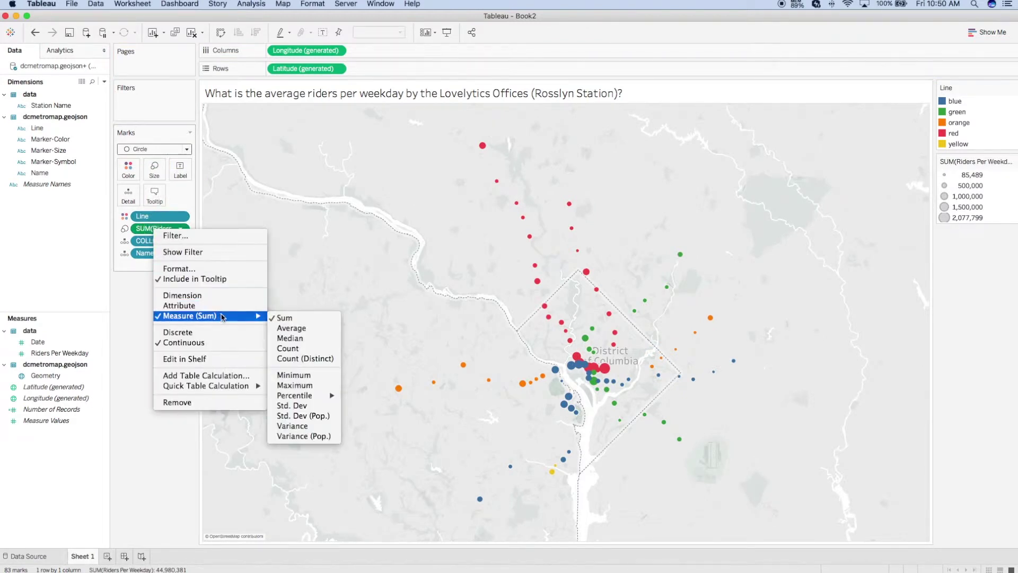
{"action": "left_click", "coordinate": [298, 330]}
- Enlarge all station circles with the mark size slider
{"action": "mouse_move", "coordinate": [572, 366]}
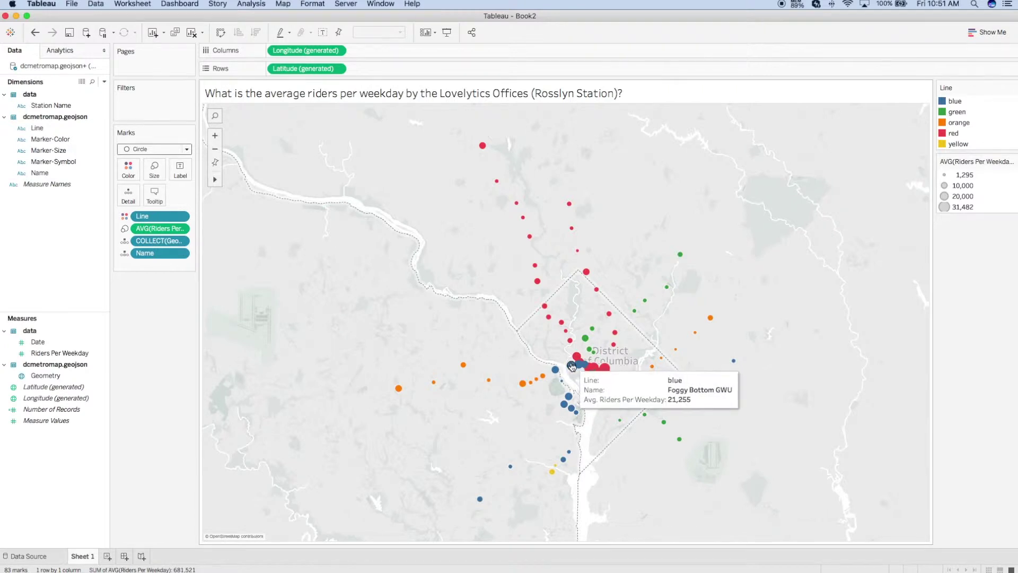
{"action": "mouse_move", "coordinate": [551, 380]}
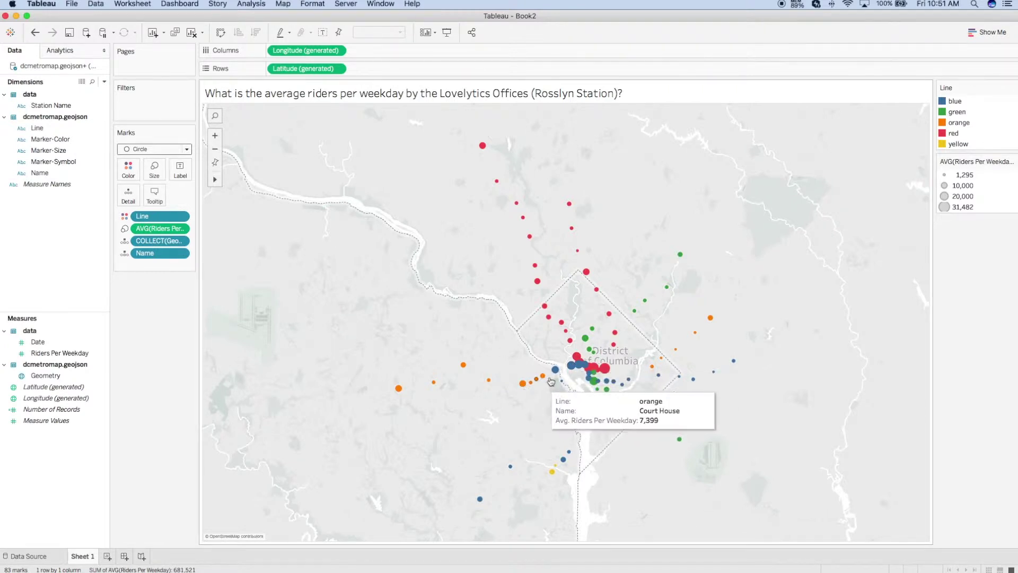
{"action": "left_click", "coordinate": [150, 177]}
{"action": "left_click_drag", "start_coordinate": [166, 196], "coordinate": [187, 198]}
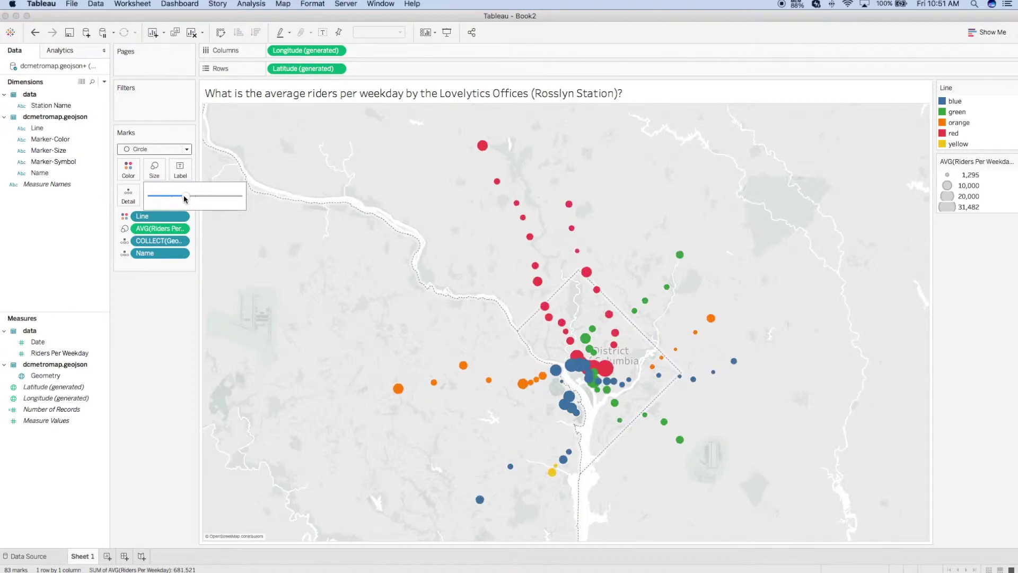
{"action": "left_click", "coordinate": [557, 356]}
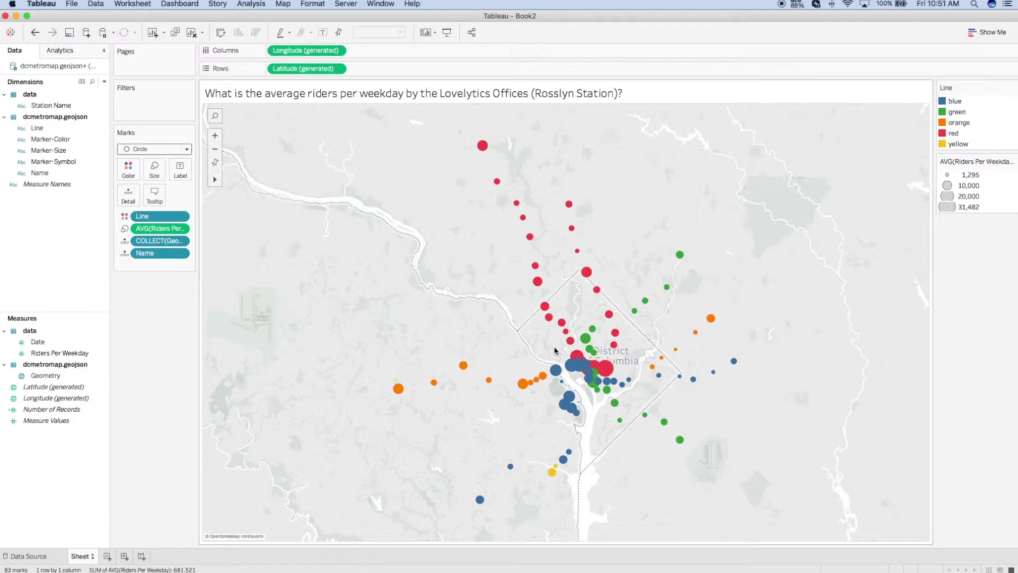
- Zoom in and out over the stations, then reset the map to its default extent
{"action": "mouse_move", "coordinate": [544, 368]}
{"action": "scroll", "coordinate": [594, 371], "scroll_direction": "up", "scroll_amount": 3}
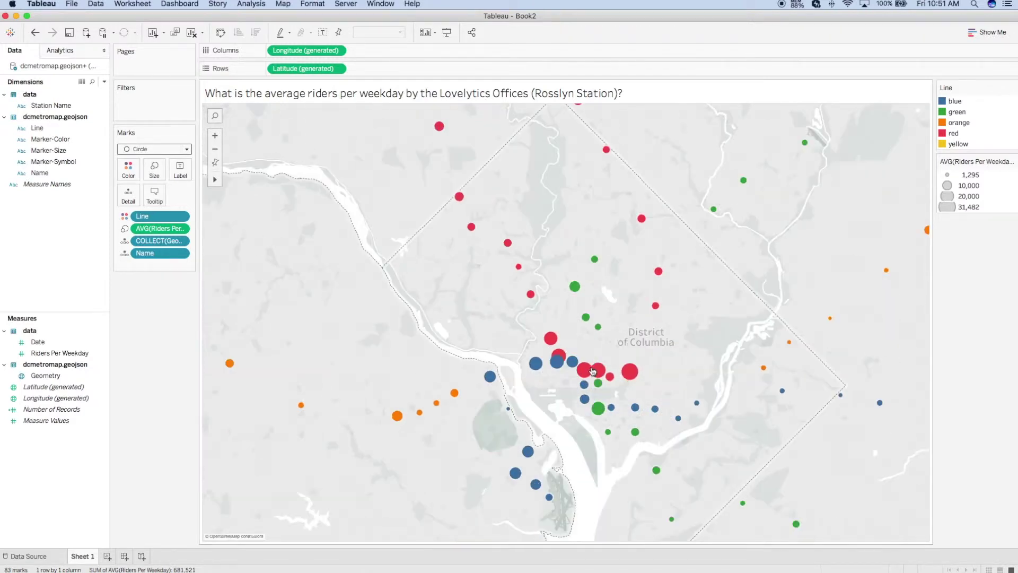
{"action": "scroll", "coordinate": [594, 371], "scroll_direction": "up", "scroll_amount": 2}
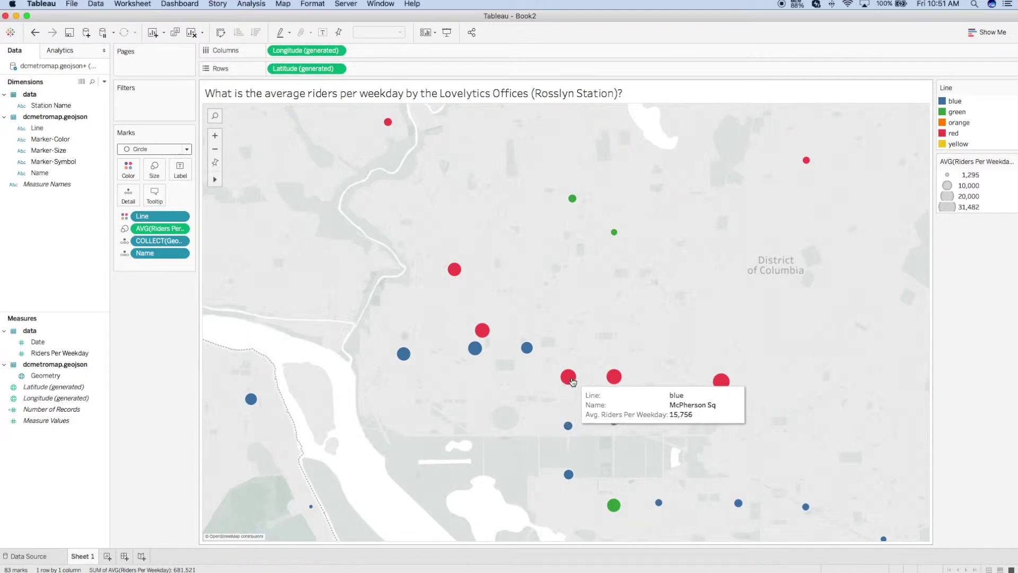
{"action": "mouse_move", "coordinate": [525, 350]}
{"action": "mouse_move", "coordinate": [721, 380]}
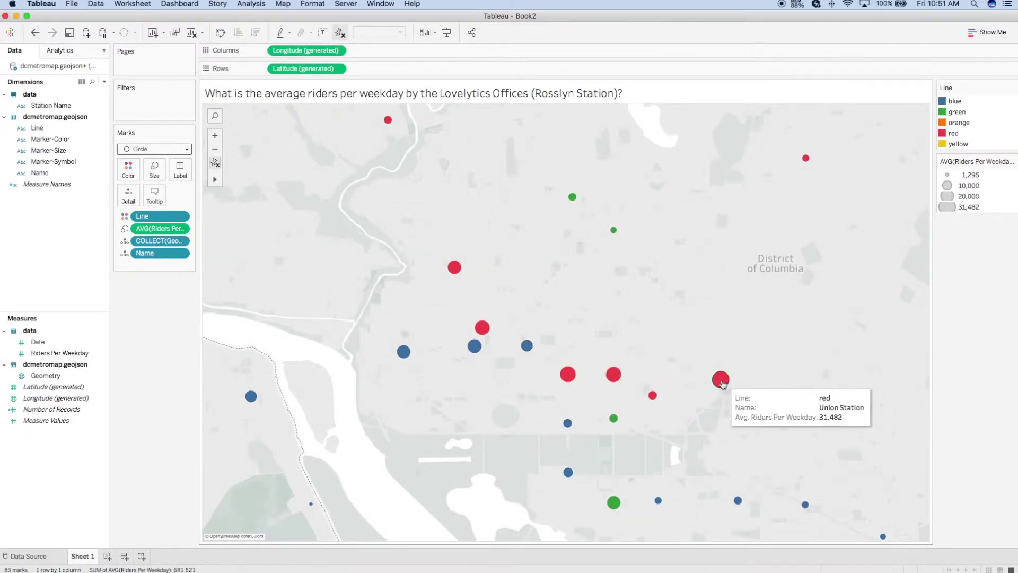
{"action": "scroll", "coordinate": [721, 380], "scroll_direction": "down", "scroll_amount": 4}
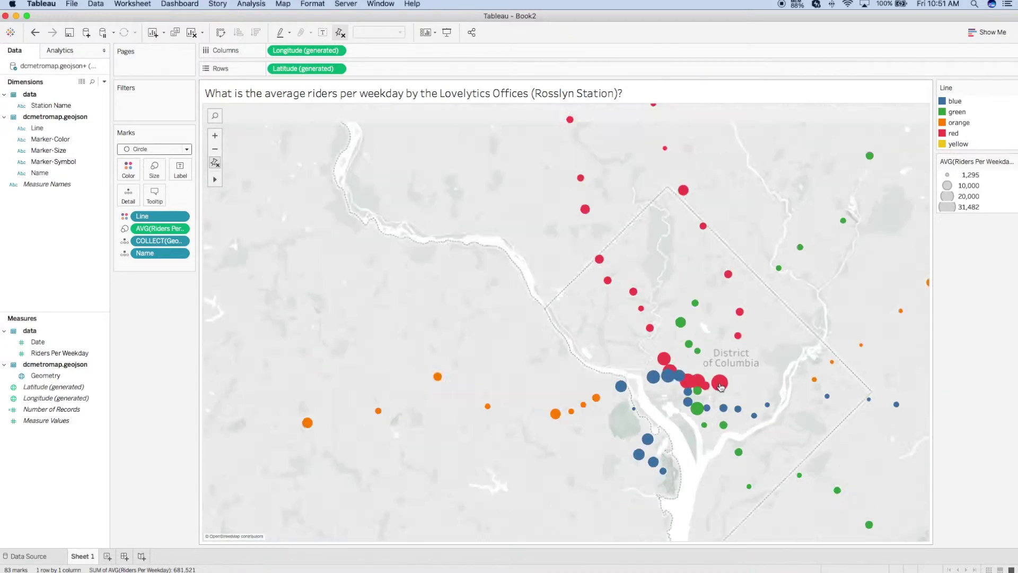
{"action": "scroll", "coordinate": [720, 386], "scroll_direction": "down", "scroll_amount": 2}
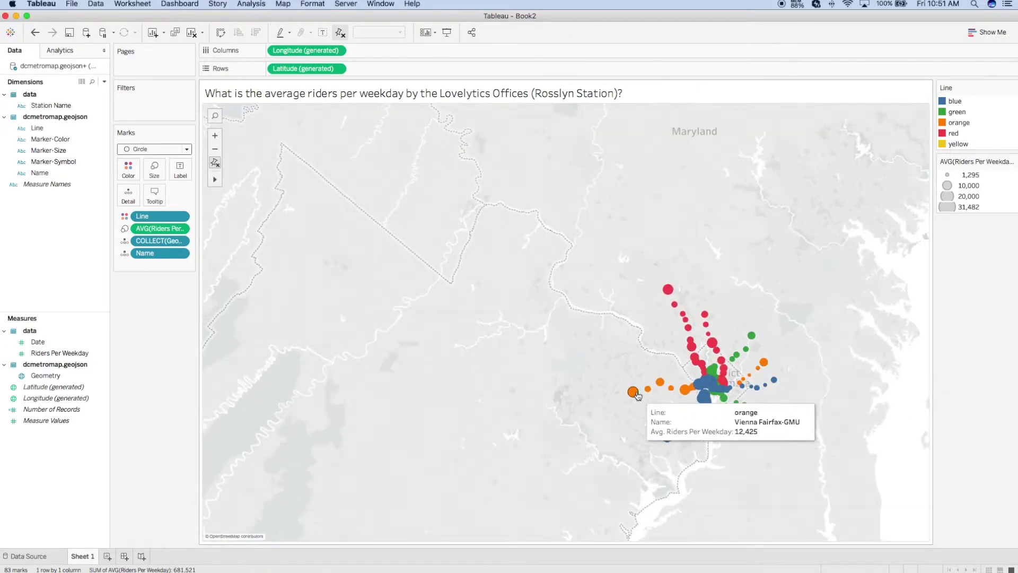
{"action": "mouse_move", "coordinate": [665, 441]}
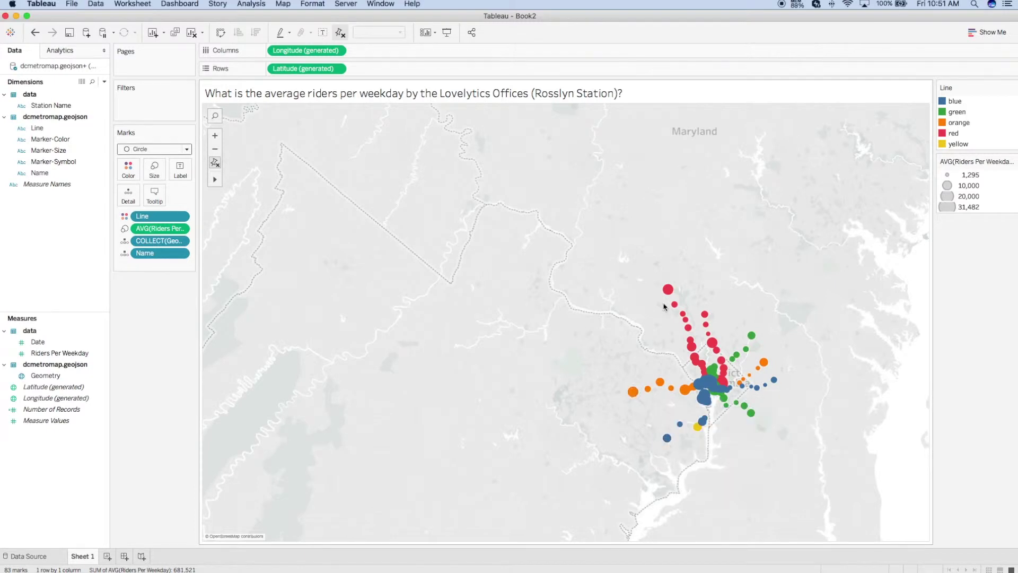
{"action": "mouse_move", "coordinate": [667, 291]}
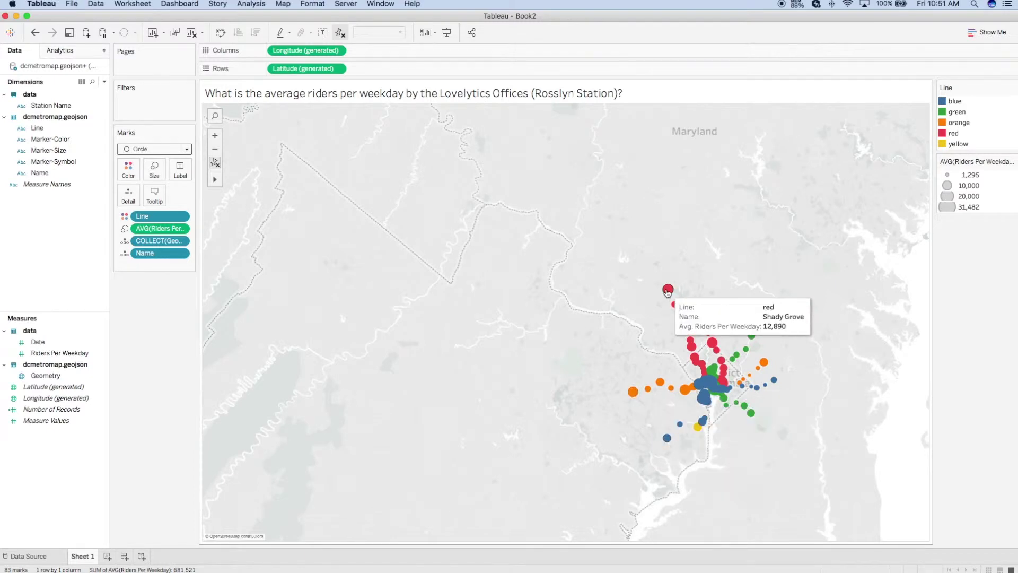
{"action": "left_click", "coordinate": [215, 162]}
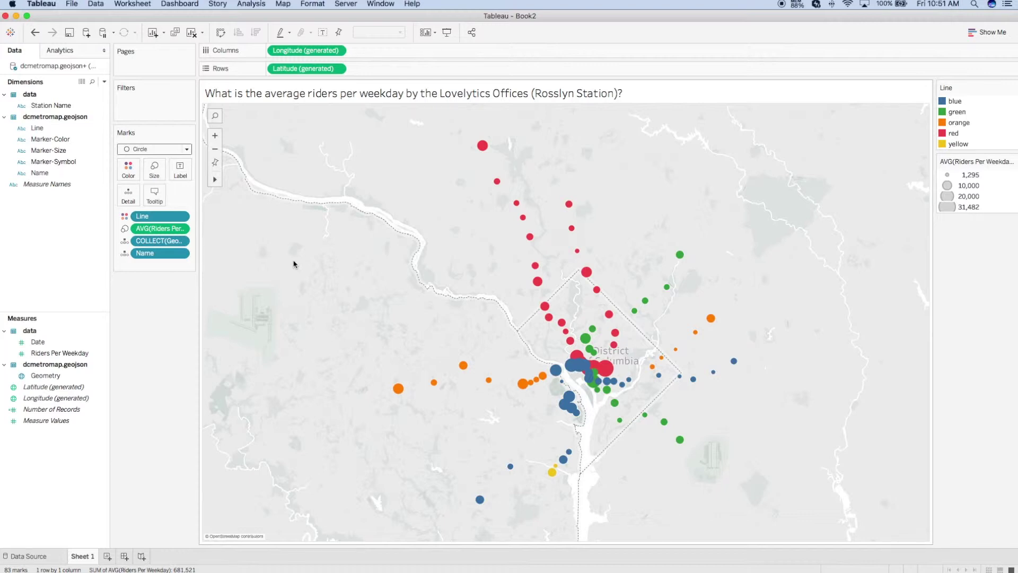
{"action": "left_click", "coordinate": [283, 4]}
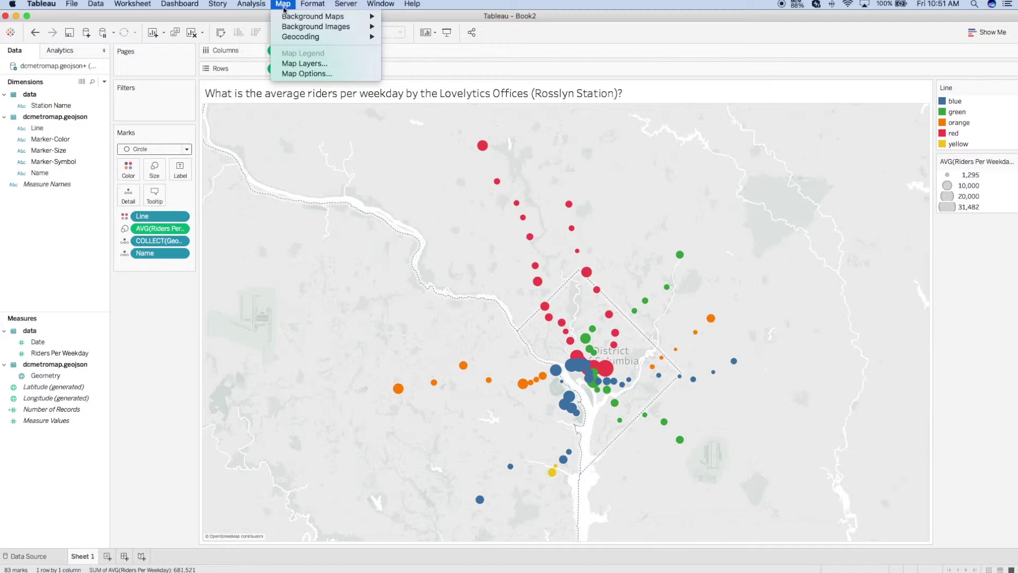
- Set the Map Layers style to Normal with Streets and Highways and Place Names shown
{"action": "left_click", "coordinate": [296, 64]}
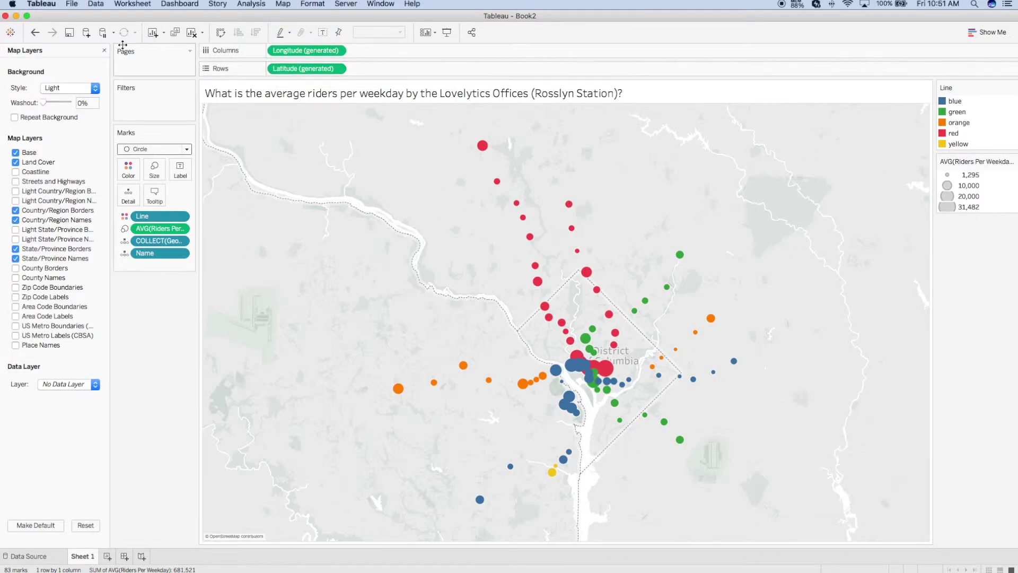
{"action": "left_click", "coordinate": [79, 89]}
{"action": "left_click", "coordinate": [79, 79]}
{"action": "left_click", "coordinate": [16, 181]}
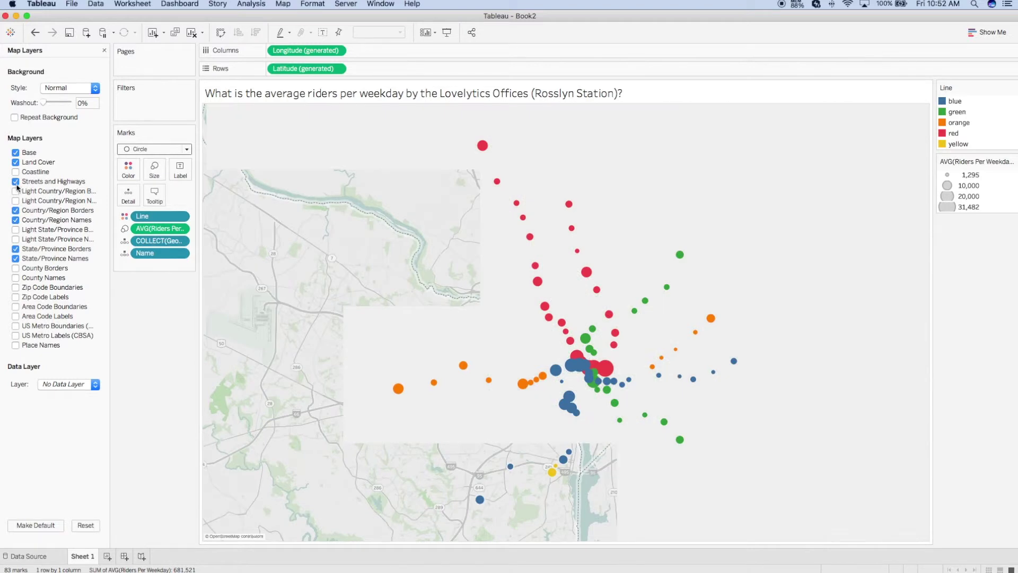
{"action": "left_click", "coordinate": [16, 345]}
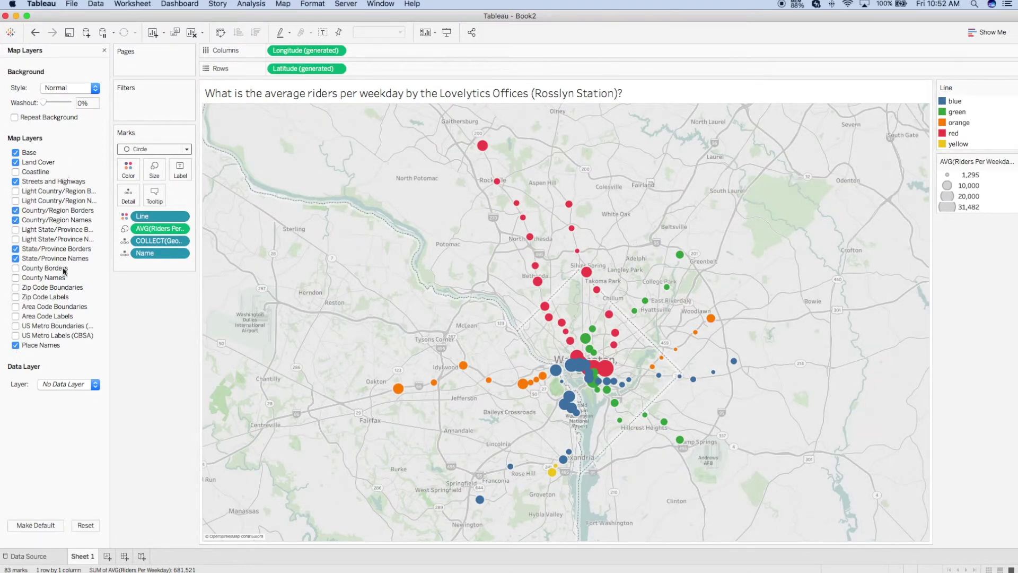
{"action": "left_click", "coordinate": [104, 50]}
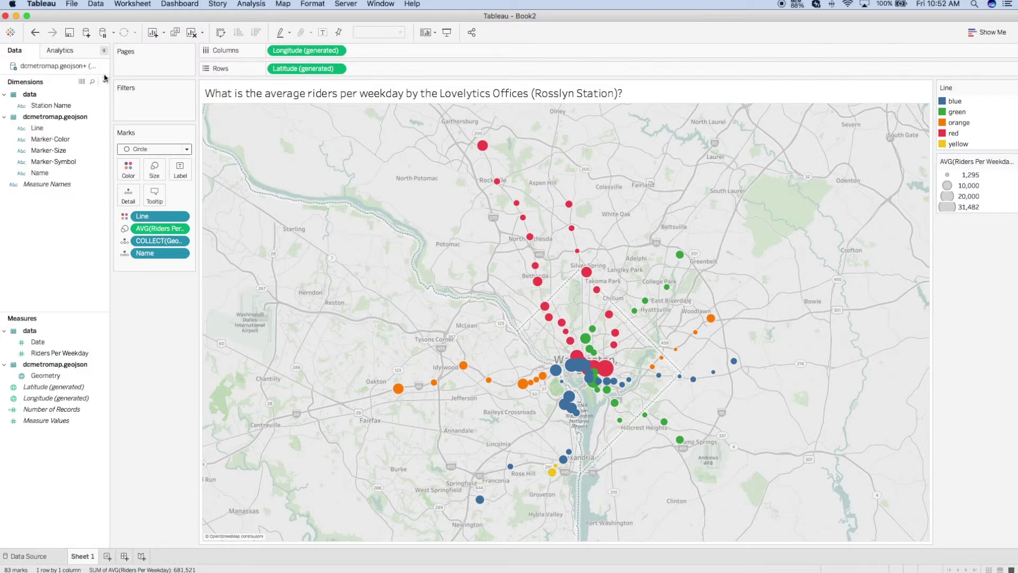
- Show the Line highlighter and highlight only the red line's stations
{"action": "right_click", "coordinate": [150, 218]}
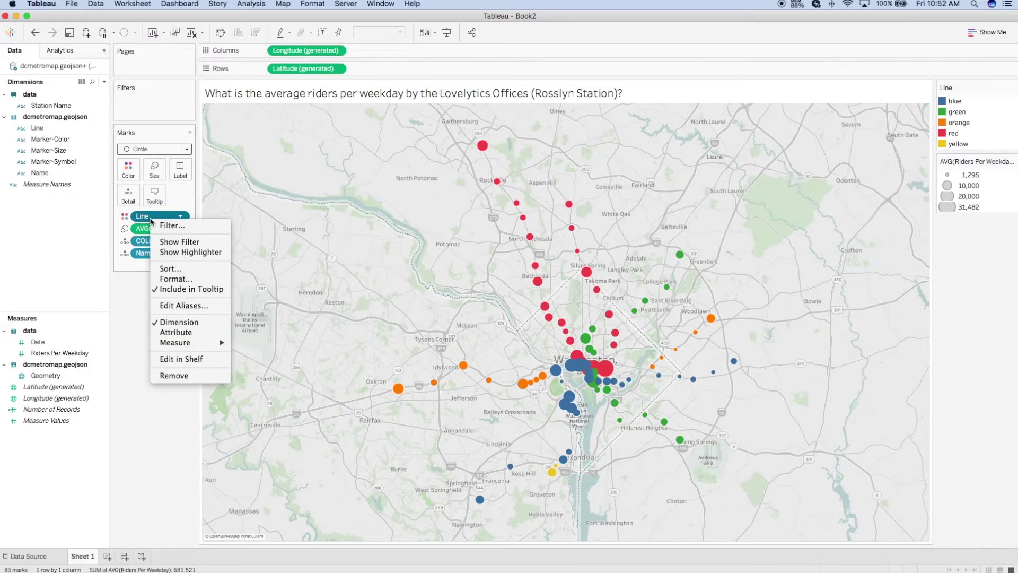
{"action": "left_click", "coordinate": [171, 253]}
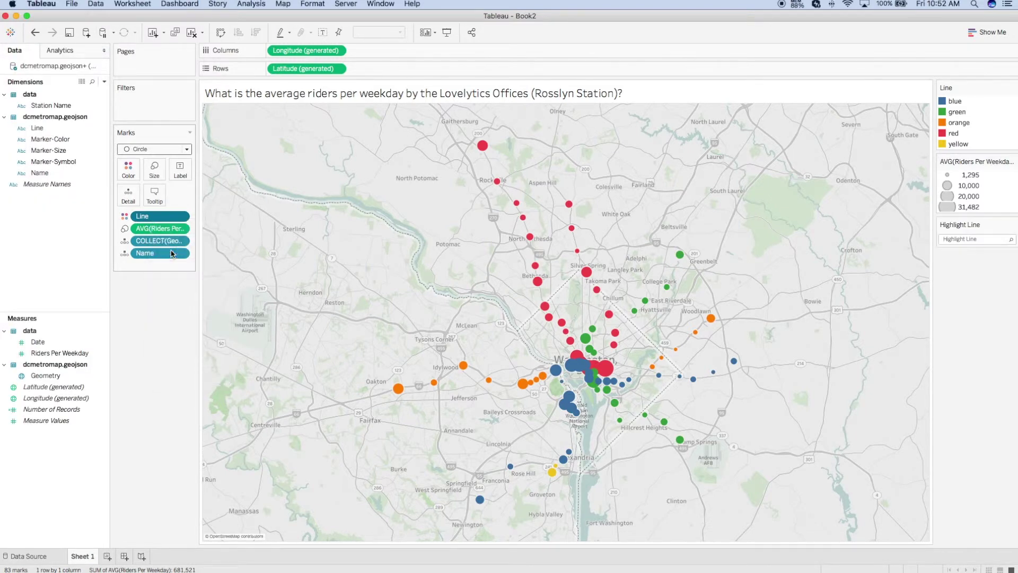
{"action": "left_click", "coordinate": [974, 239]}
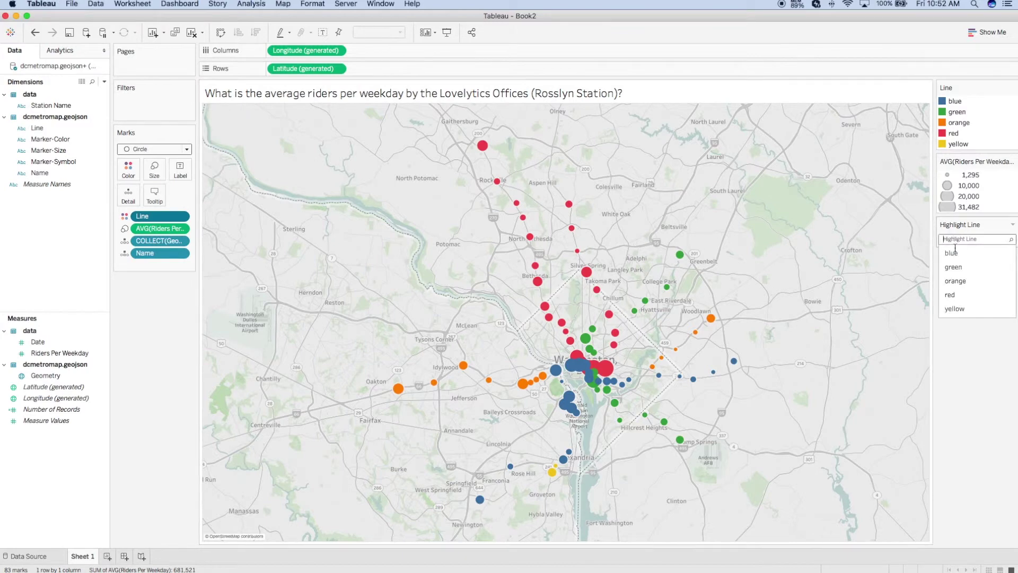
{"action": "left_click", "coordinate": [956, 295]}
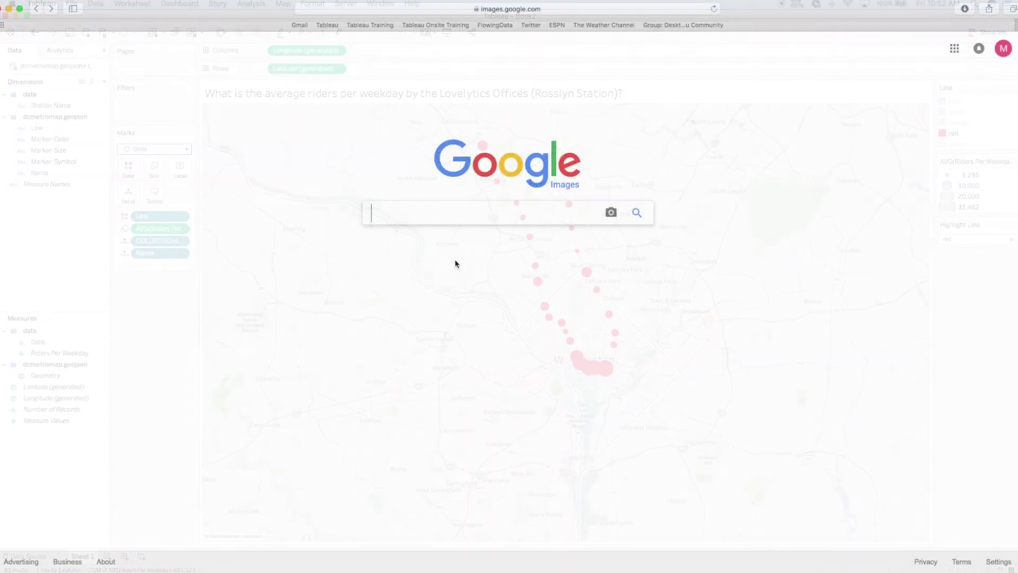
{"action": "type", "text": "train marker"}
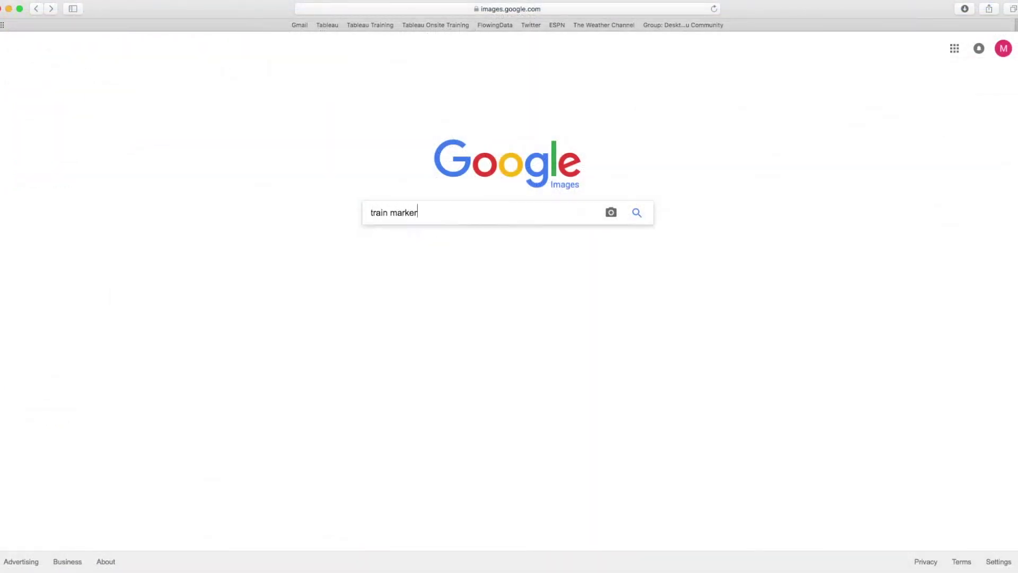
- Save the train pin image from the 'train marker' results as Train in My Tableau Repository > Shapes > My Imported Shapes
{"action": "key", "text": "Return"}
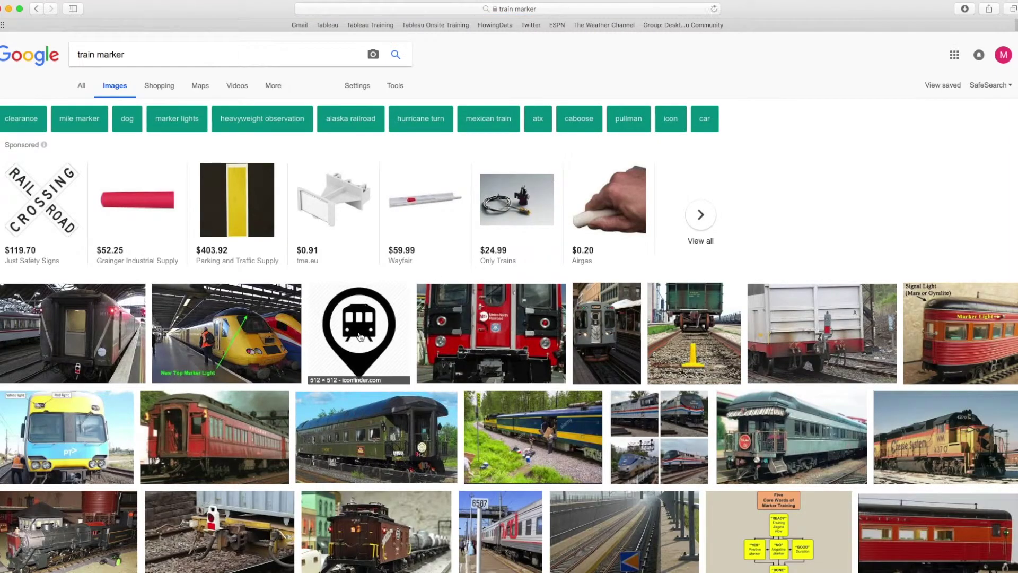
{"action": "right_click", "coordinate": [364, 321]}
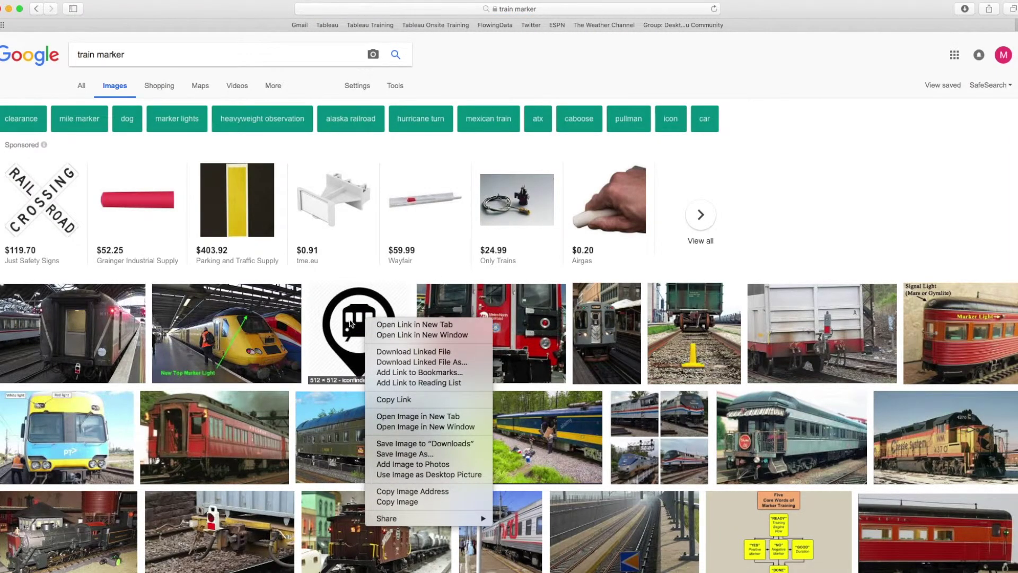
{"action": "left_click", "coordinate": [397, 454]}
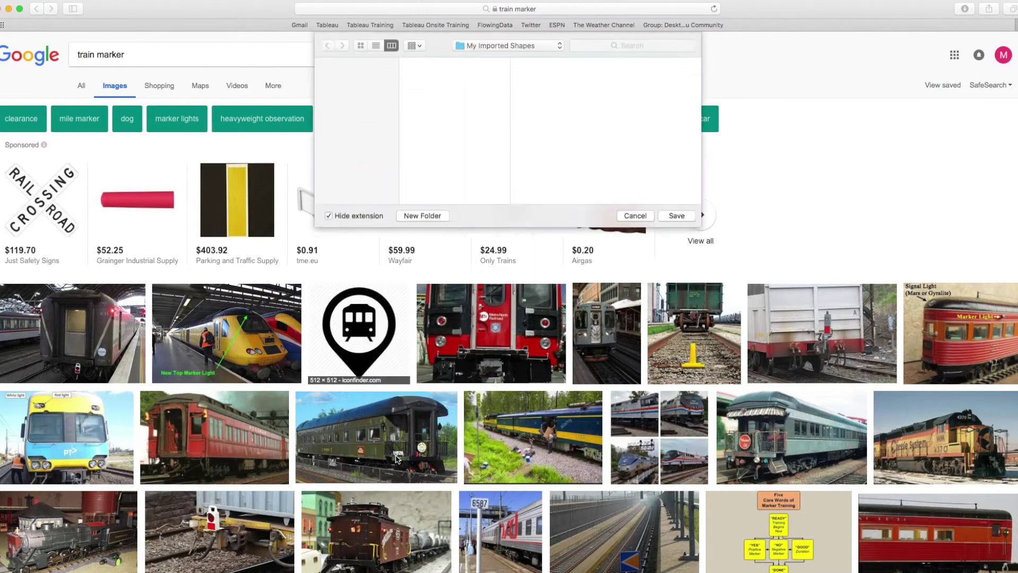
{"action": "type", "text": "Train"}
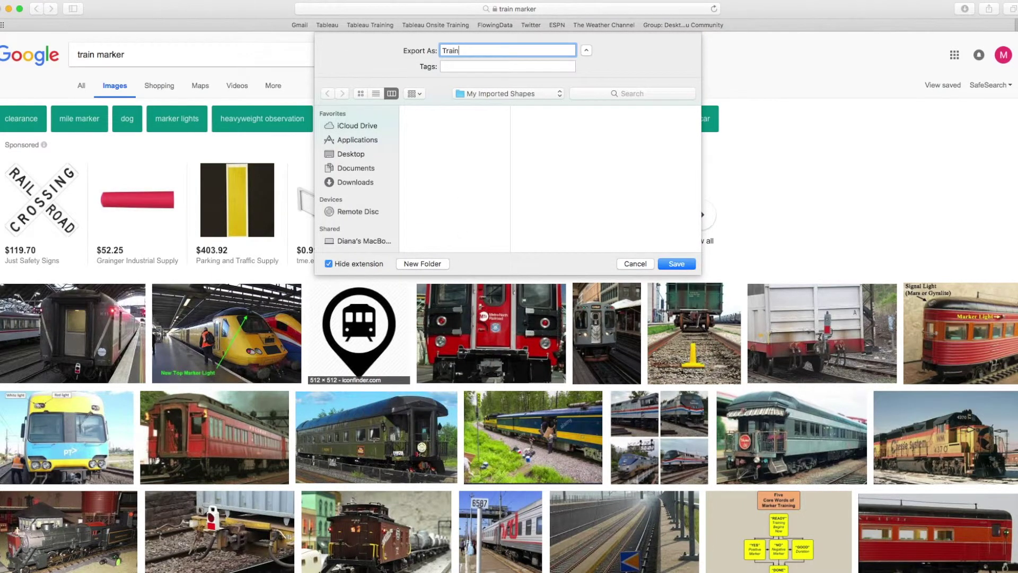
{"action": "scroll", "coordinate": [447, 192], "scroll_direction": "down", "scroll_amount": 5}
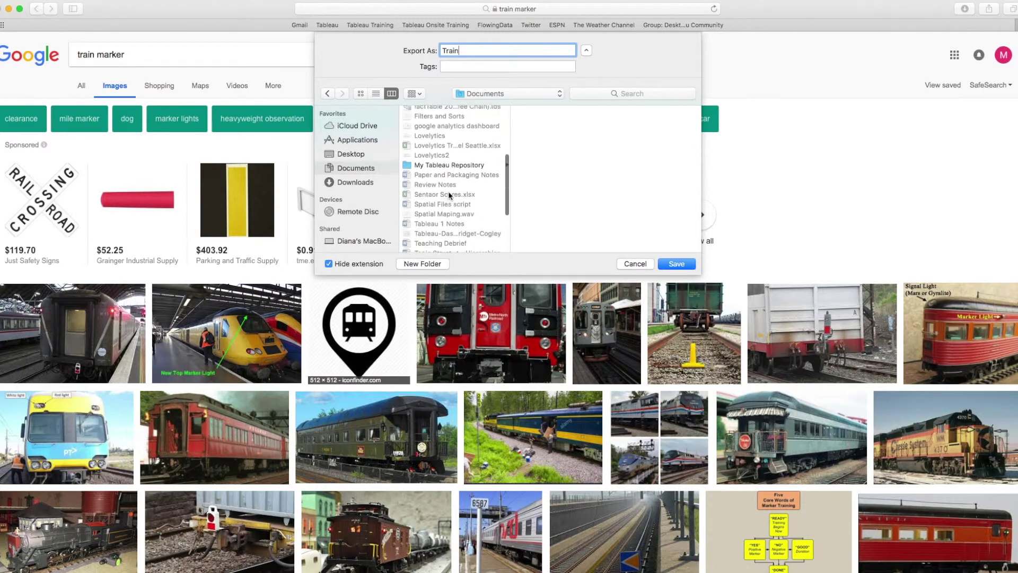
{"action": "left_click", "coordinate": [447, 163]}
{"action": "left_click", "coordinate": [535, 189]}
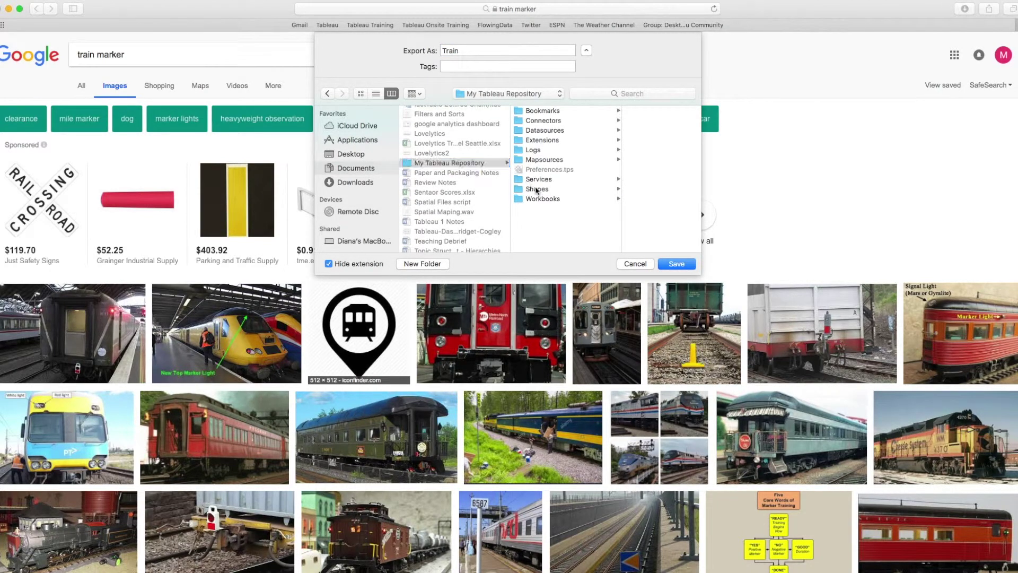
{"action": "left_click", "coordinate": [626, 159]}
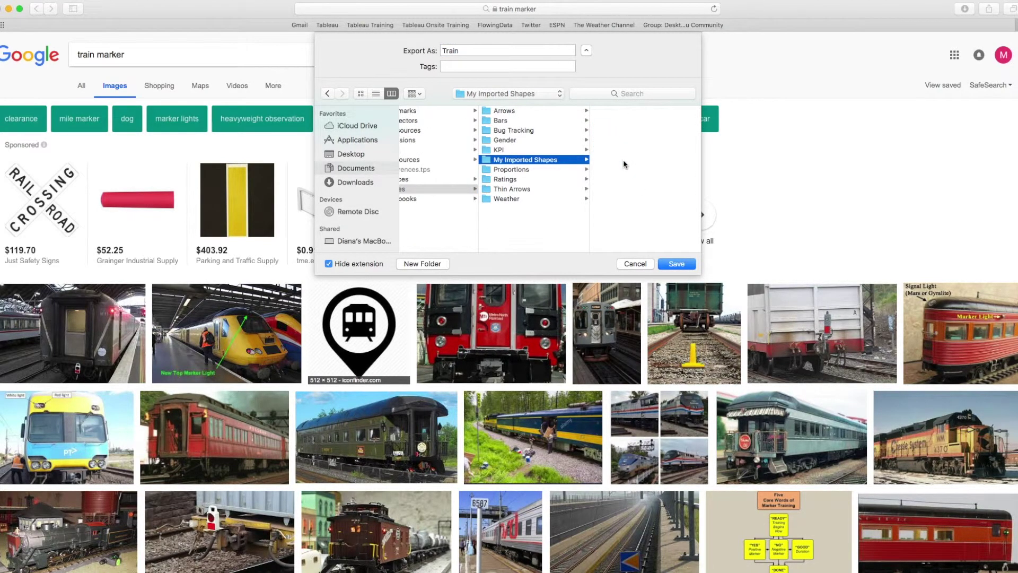
{"action": "left_click", "coordinate": [676, 264]}
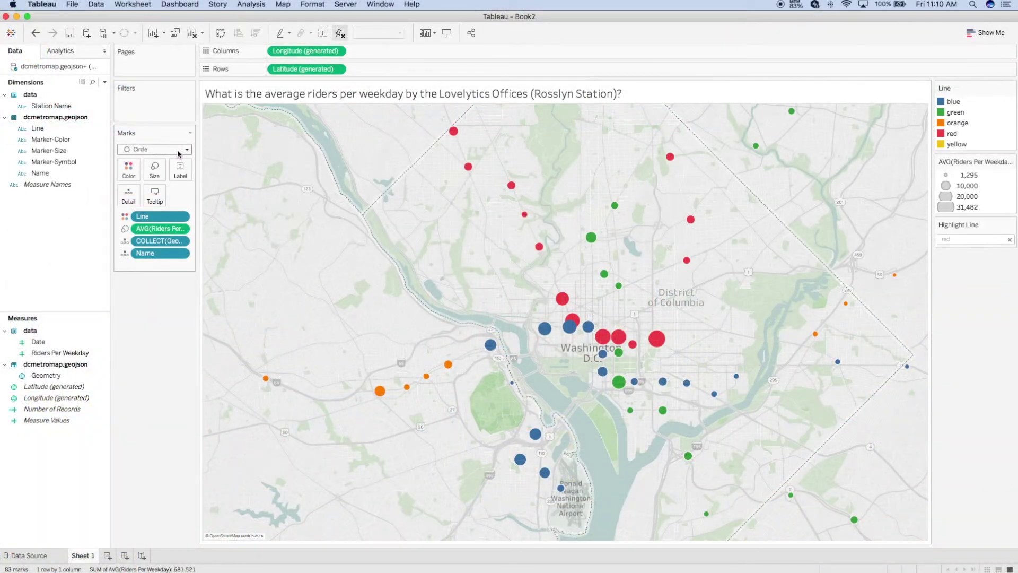
- Switch the marks to Shape and assign the train pin from the My Imported Shapes palette
{"action": "left_click", "coordinate": [180, 150]}
{"action": "left_click", "coordinate": [171, 227]}
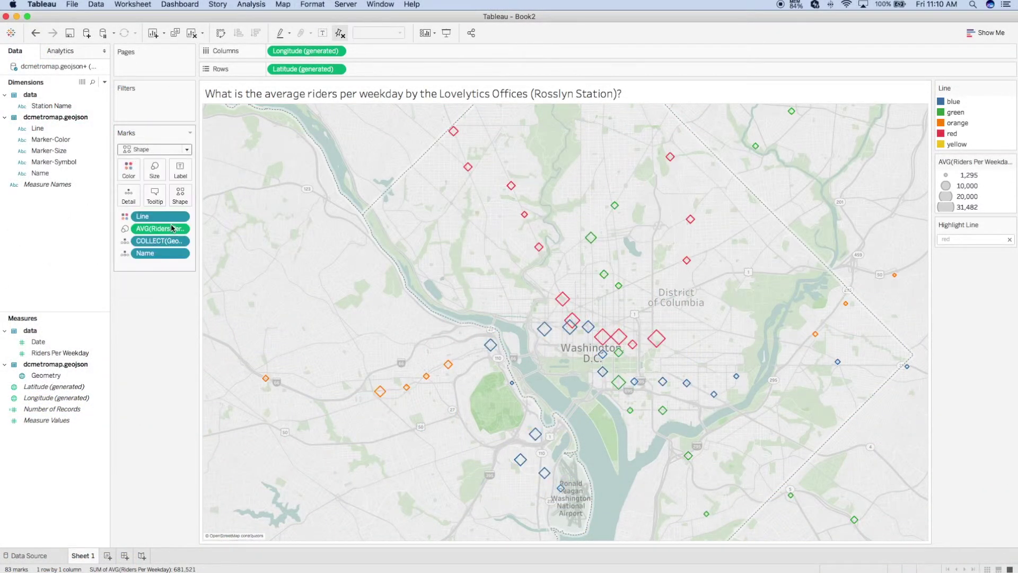
{"action": "left_click", "coordinate": [179, 196]}
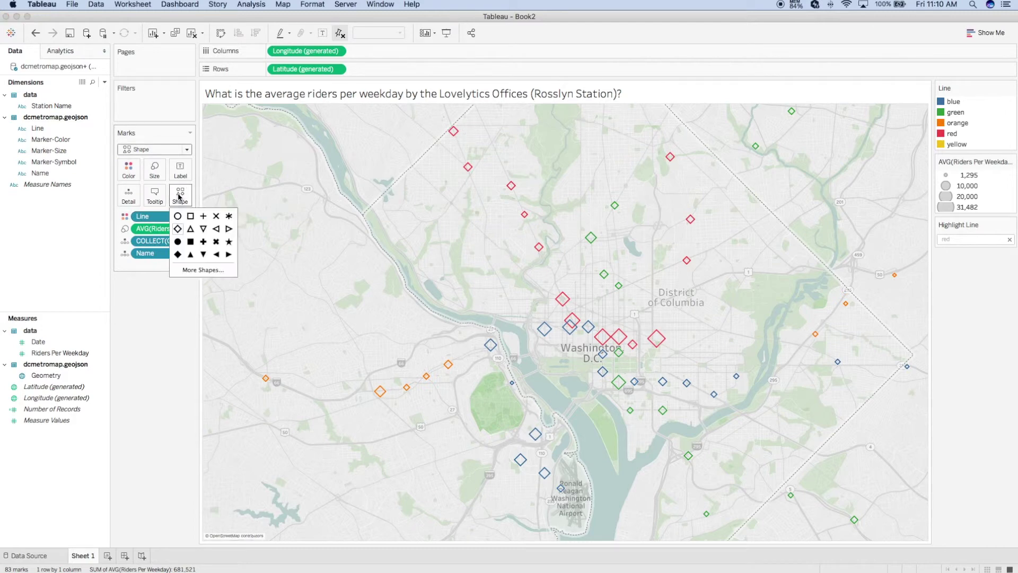
{"action": "left_click", "coordinate": [212, 269]}
{"action": "left_click", "coordinate": [527, 217]}
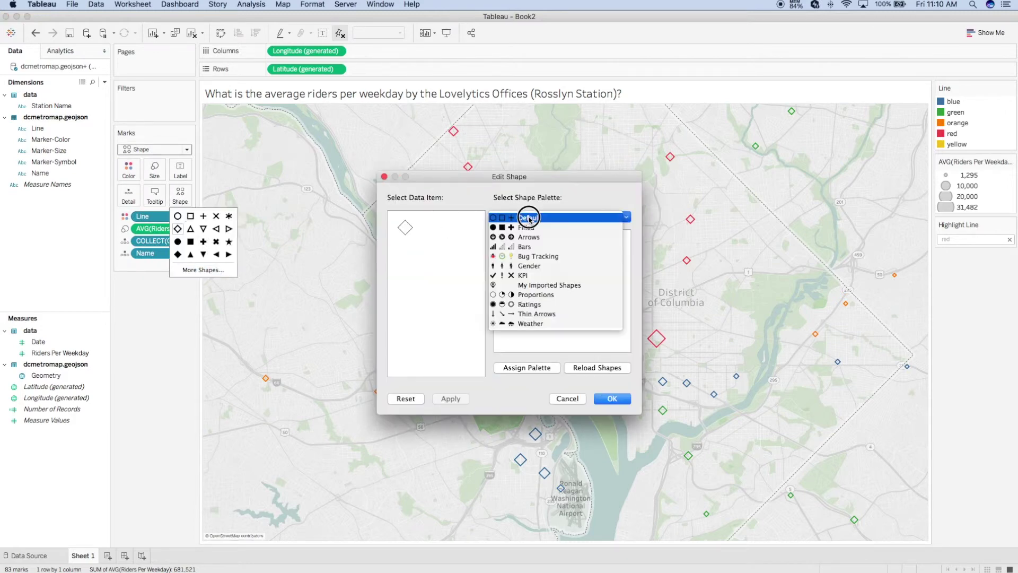
{"action": "left_click", "coordinate": [544, 287]}
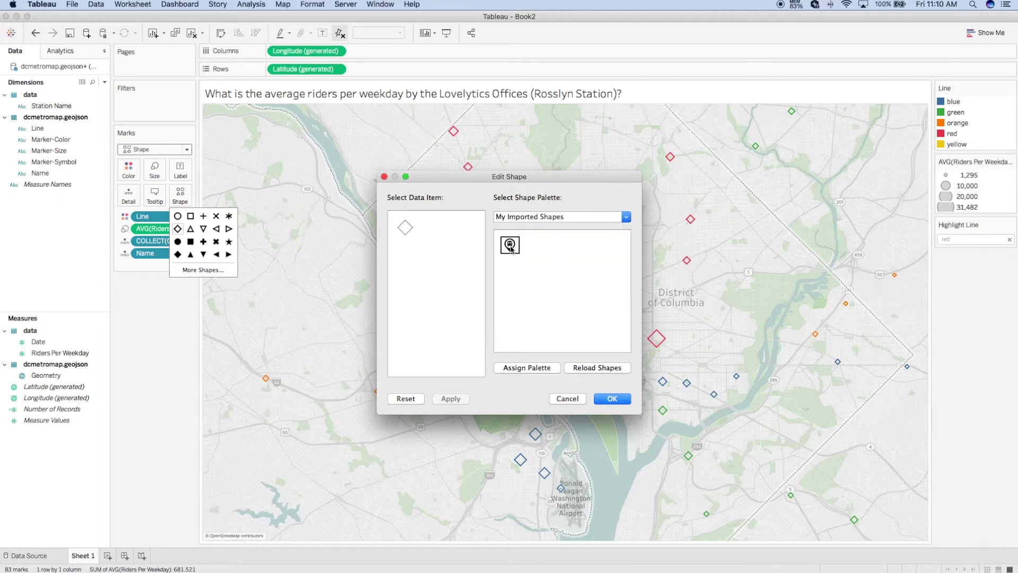
{"action": "left_click", "coordinate": [510, 245]}
{"action": "left_click", "coordinate": [611, 400]}
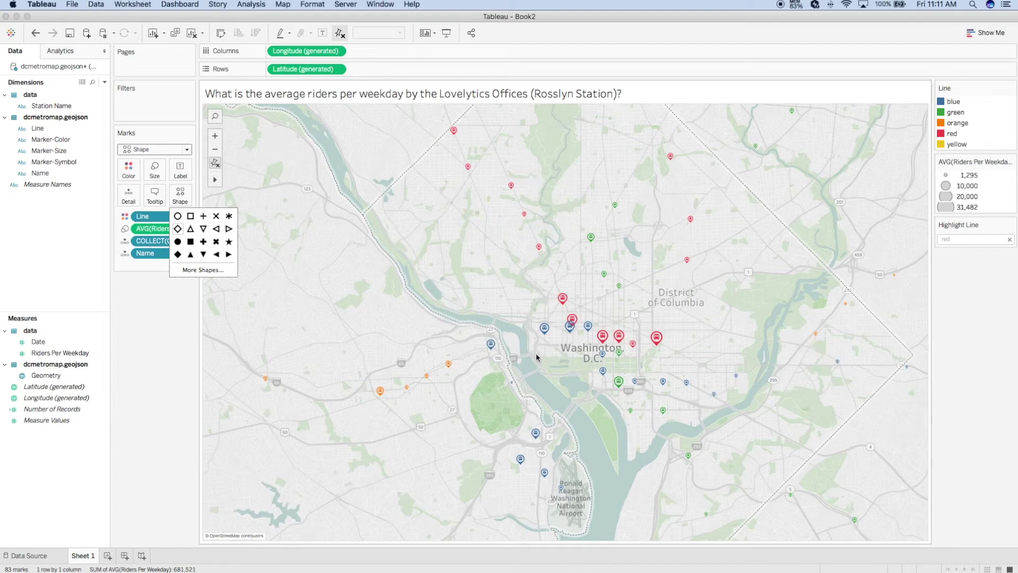
{"action": "mouse_move", "coordinate": [491, 346]}
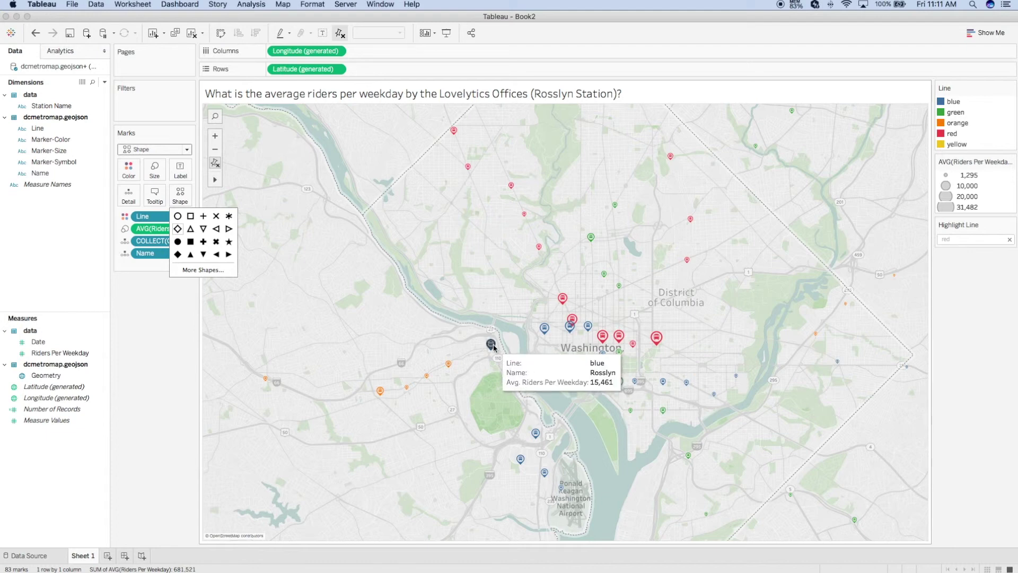